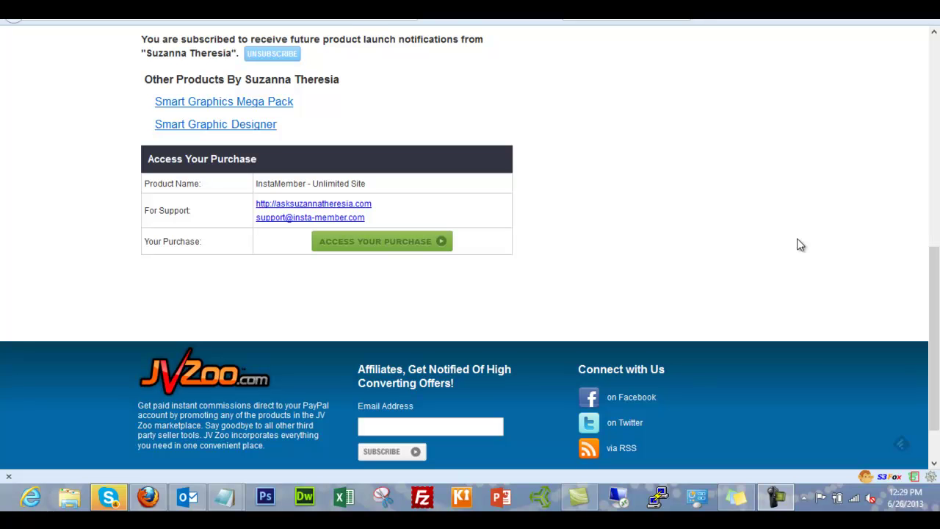
Bring Firefox forward, showing the JVZoo purchase page for InstaMember – Unlimited Site.
{"action": "left_click", "coordinate": [568, 276]}
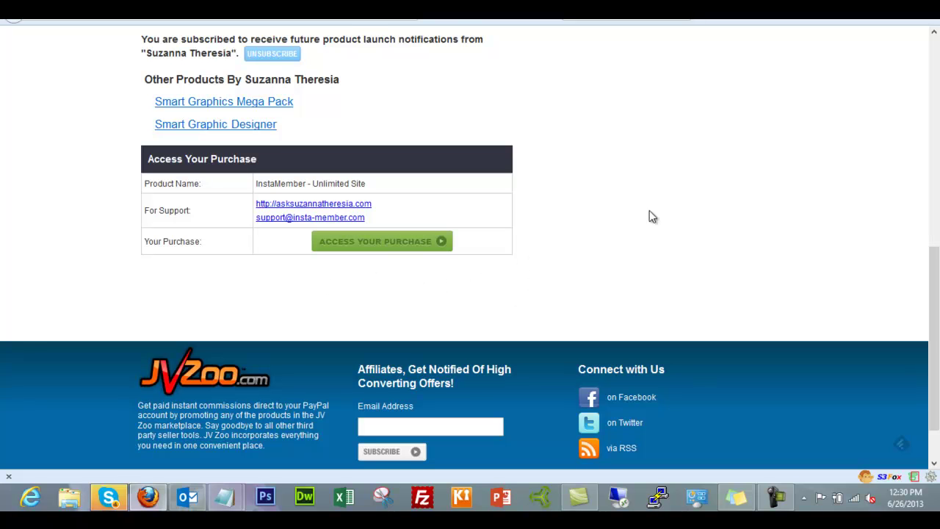
Register an InstaMember member account by autofilling the form from a LastPass profile.
{"action": "left_click", "coordinate": [396, 241]}
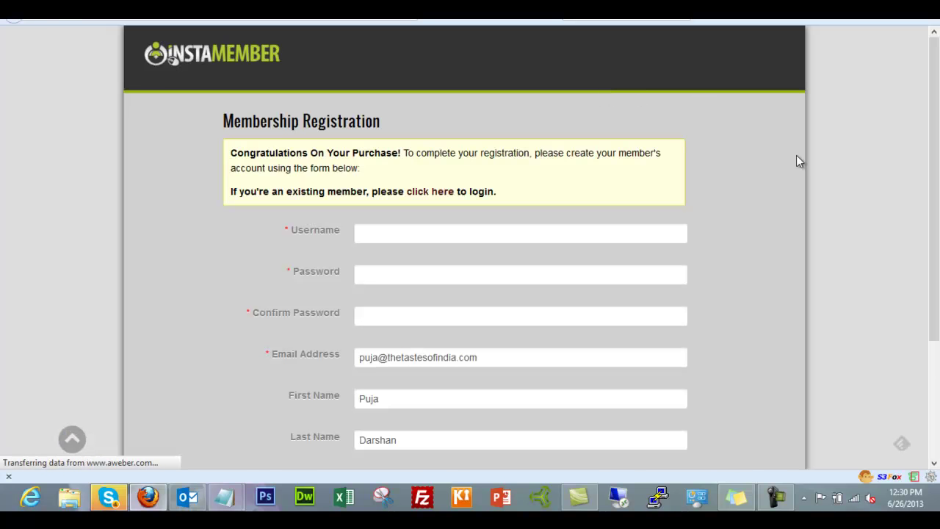
{"action": "scroll", "coordinate": [797, 157], "scroll_direction": "down", "scroll_amount": 2}
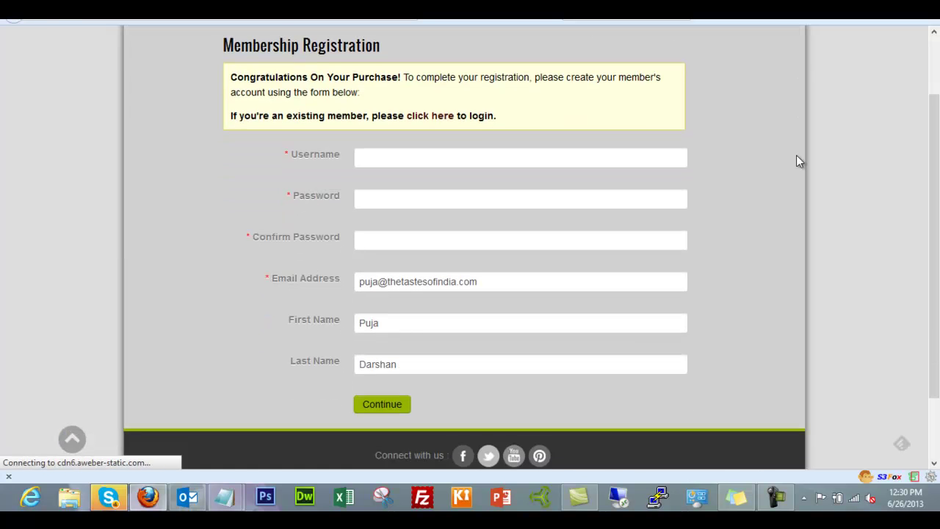
{"action": "left_click", "coordinate": [423, 152]}
{"action": "left_click", "coordinate": [772, 37]}
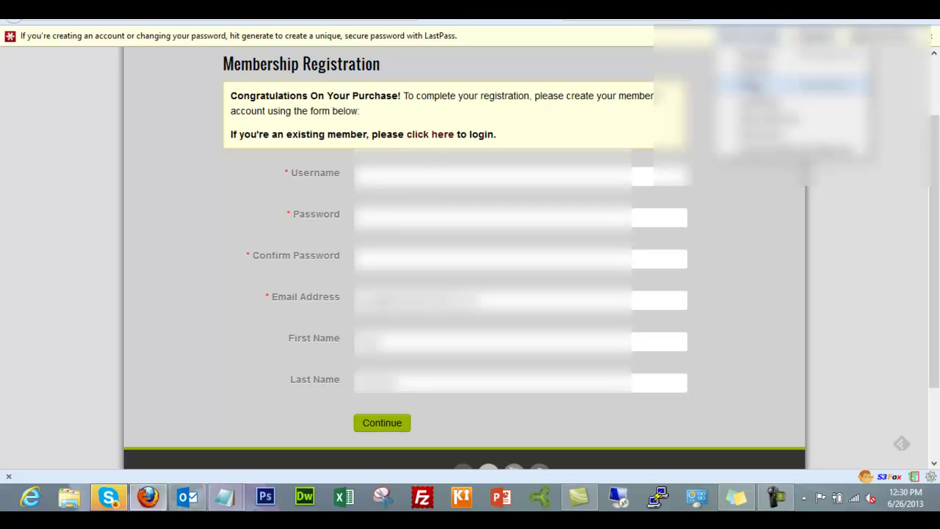
{"action": "key", "text": "Return"}
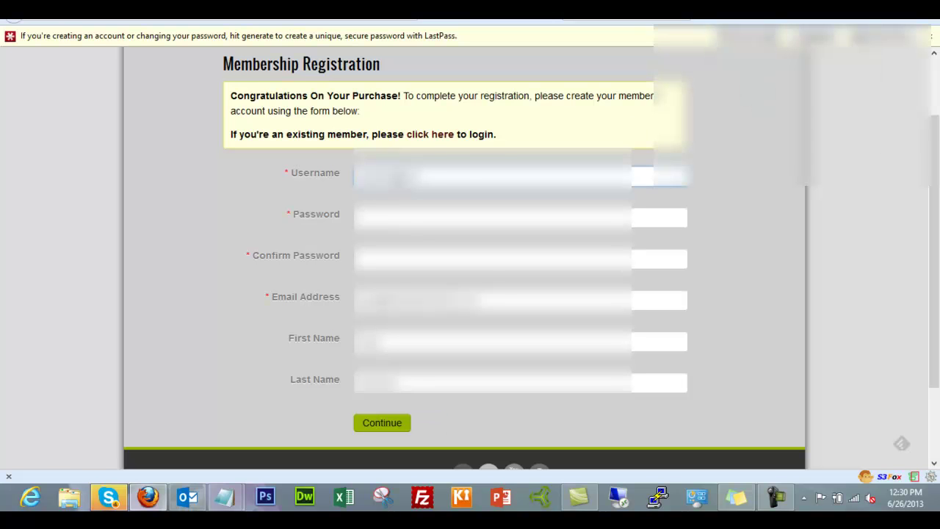
{"action": "key", "text": "Return"}
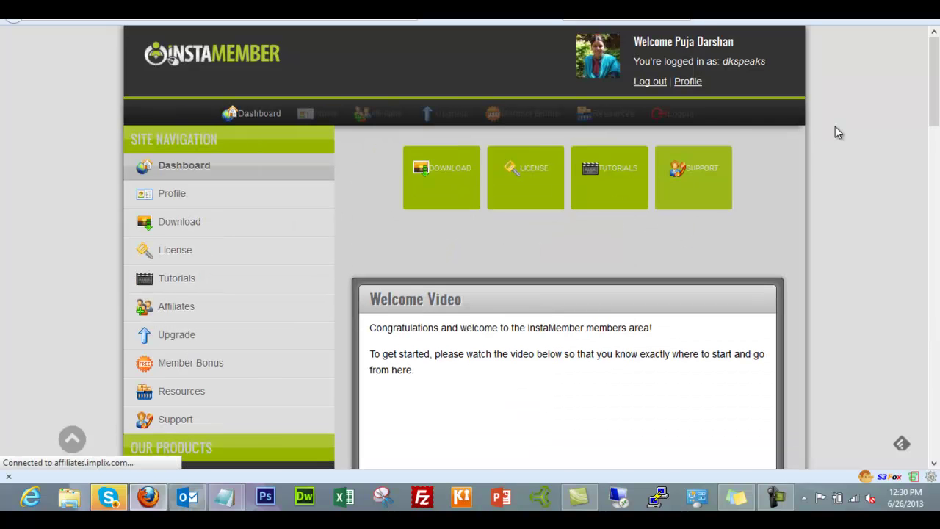
Save the InstaMember site login in LastPass and go to the DOWNLOAD area.
{"action": "scroll", "coordinate": [838, 132], "scroll_direction": "down", "scroll_amount": 2}
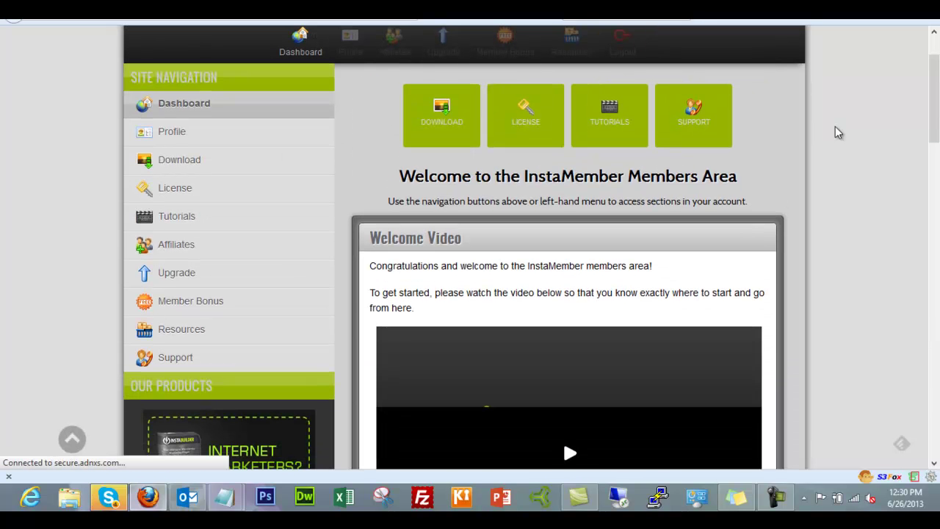
{"action": "scroll", "coordinate": [838, 132], "scroll_direction": "down", "scroll_amount": 2}
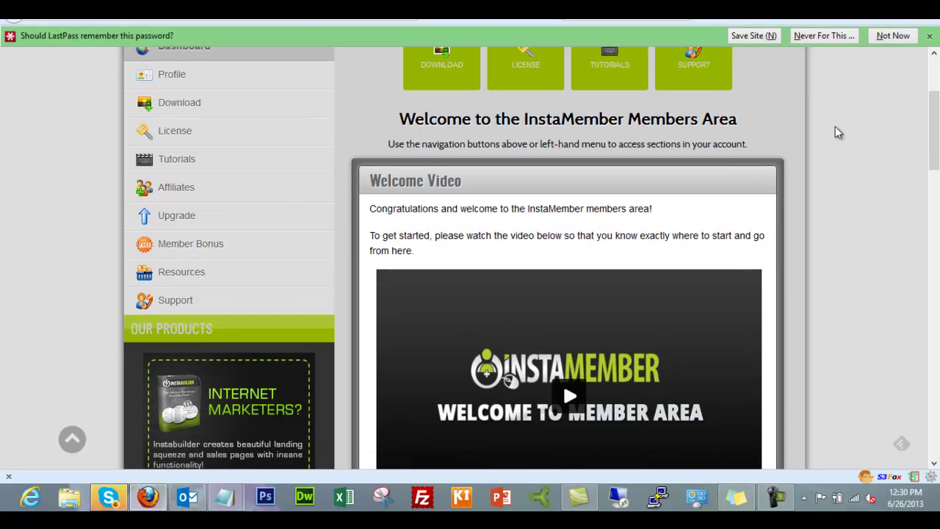
{"action": "left_click", "coordinate": [771, 36]}
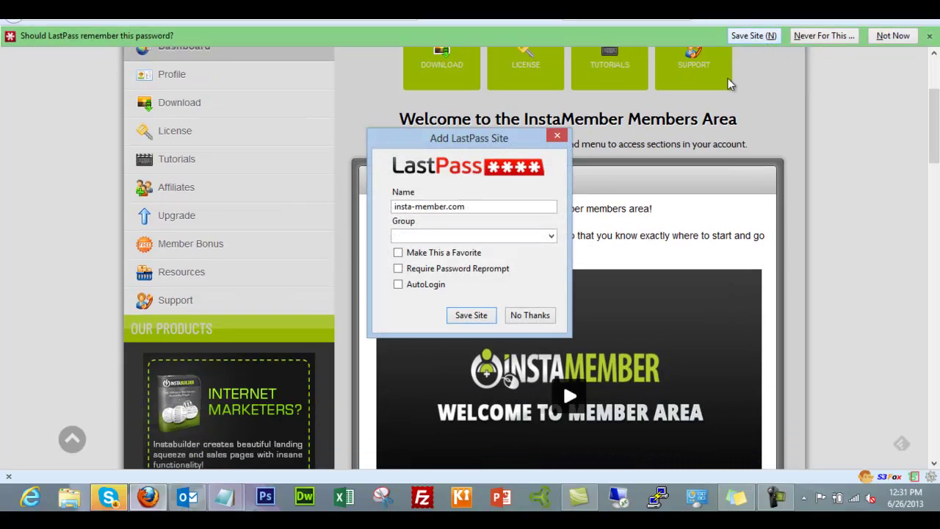
{"action": "left_click", "coordinate": [477, 313]}
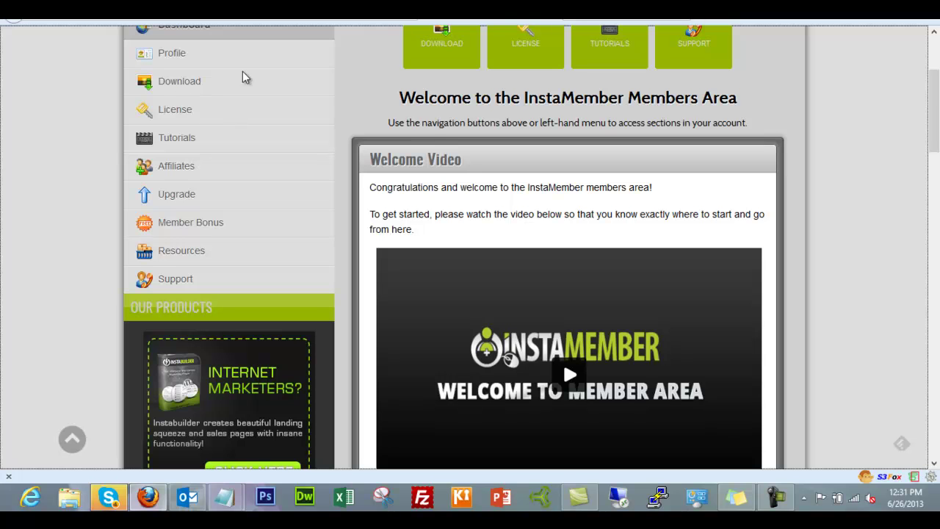
{"action": "left_click", "coordinate": [445, 46]}
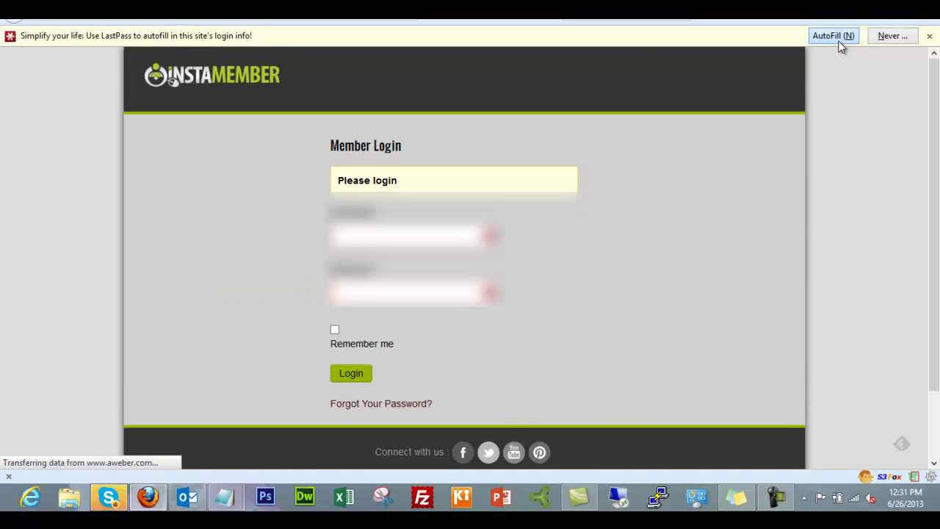
Log in to the member area using LastPass-autofilled credentials.
{"action": "left_click", "coordinate": [838, 40]}
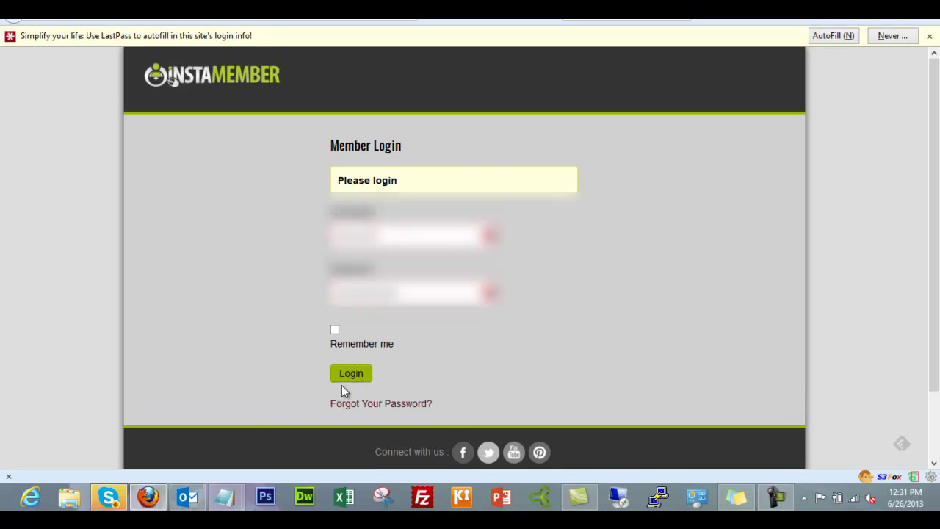
{"action": "left_click", "coordinate": [342, 378]}
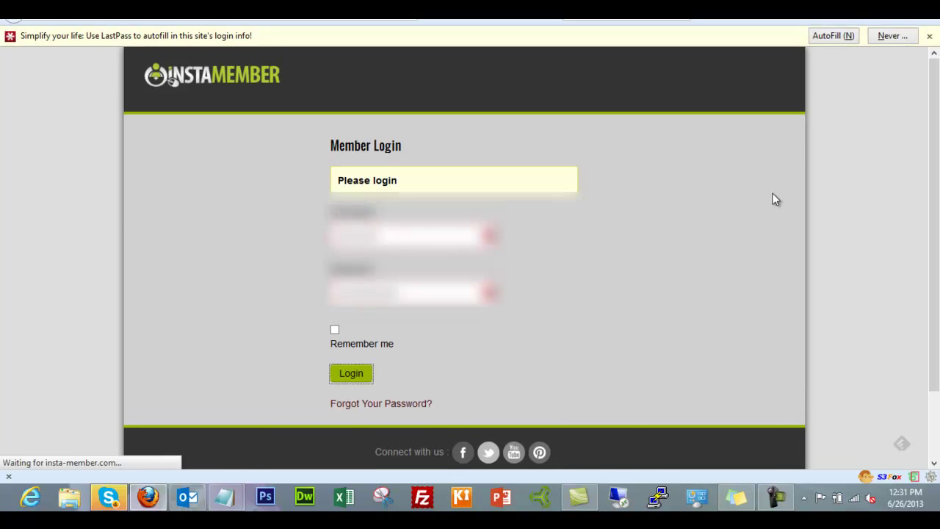
{"action": "scroll", "coordinate": [856, 216], "scroll_direction": "down", "scroll_amount": 5}
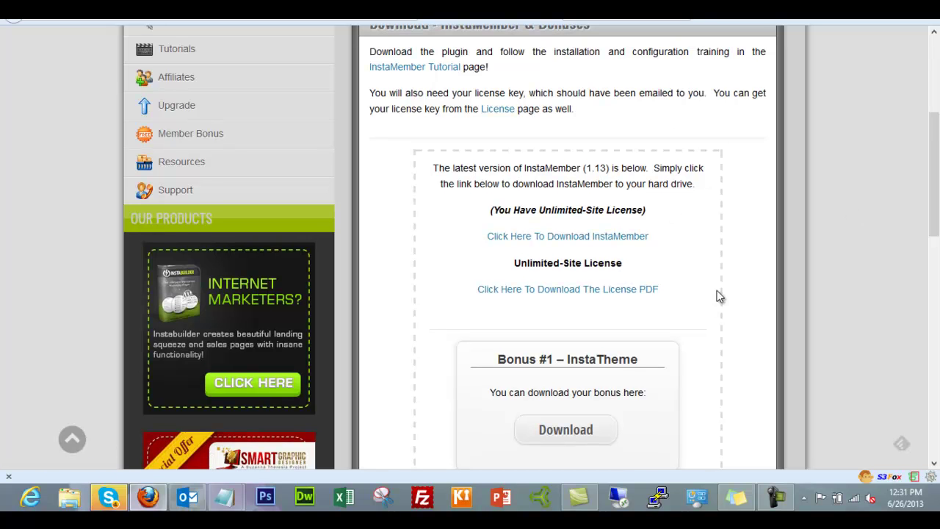
{"action": "scroll", "coordinate": [721, 356], "scroll_direction": "down", "scroll_amount": 1}
{"action": "scroll", "coordinate": [721, 360], "scroll_direction": "down", "scroll_amount": 2}
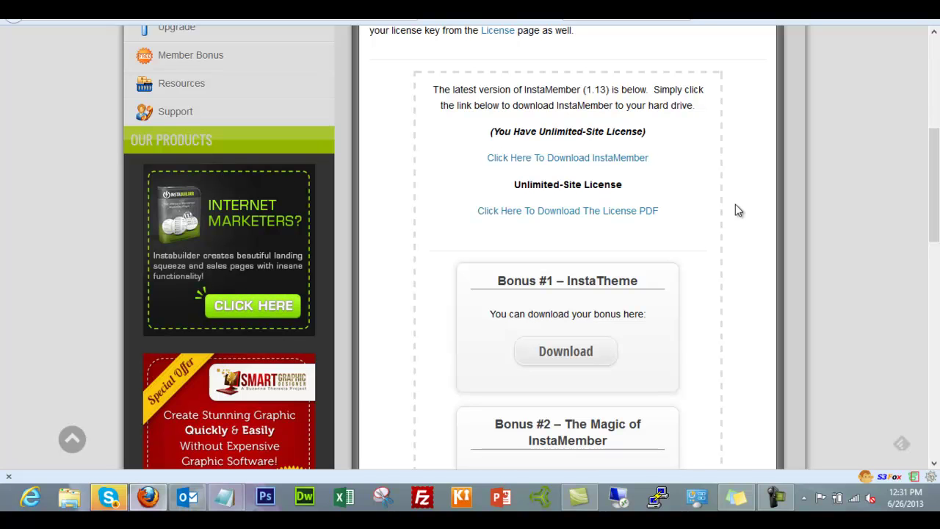
Scroll through the download page listing InstaMember 1.13, the license PDF and bonuses.
{"action": "scroll", "coordinate": [736, 206], "scroll_direction": "down", "scroll_amount": 4}
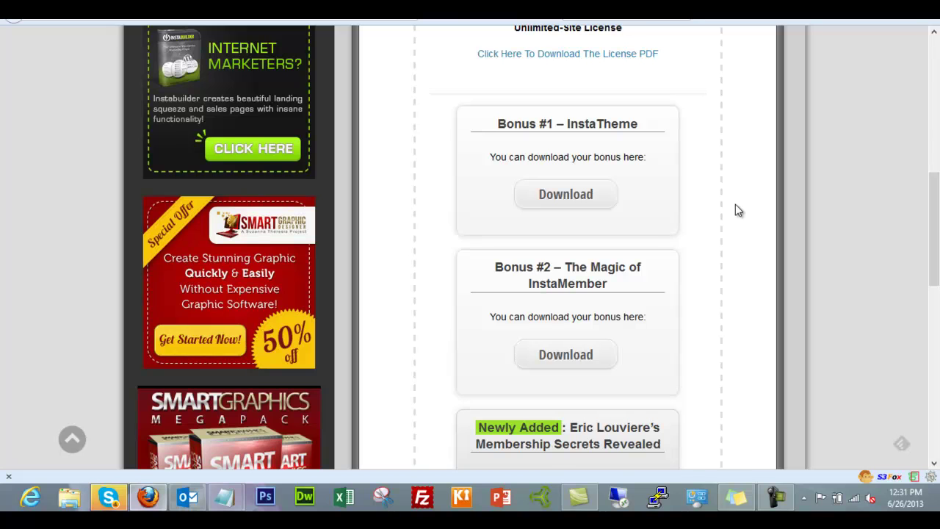
{"action": "scroll", "coordinate": [735, 210], "scroll_direction": "down", "scroll_amount": 2}
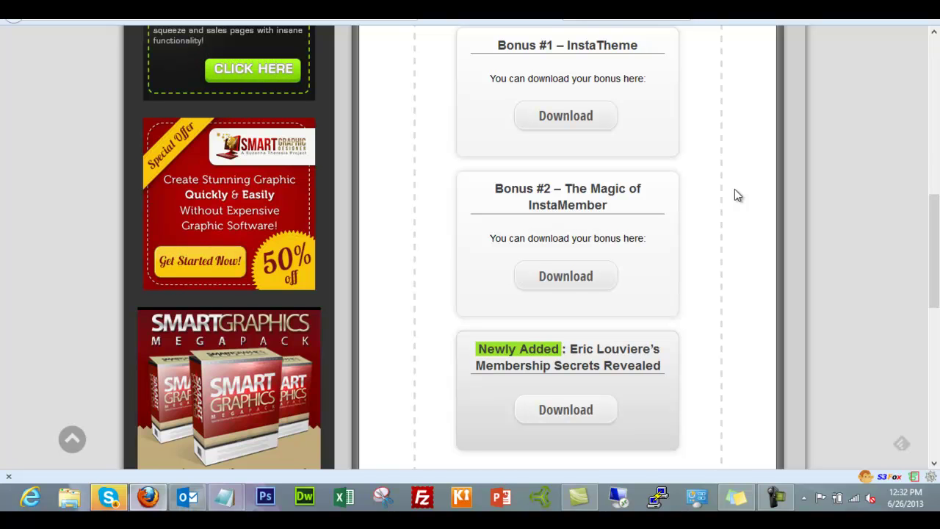
{"action": "scroll", "coordinate": [734, 190], "scroll_direction": "down", "scroll_amount": 1}
{"action": "scroll", "coordinate": [734, 189], "scroll_direction": "down", "scroll_amount": 1}
{"action": "scroll", "coordinate": [734, 189], "scroll_direction": "down", "scroll_amount": 1}
{"action": "scroll", "coordinate": [735, 189], "scroll_direction": "down", "scroll_amount": 1}
{"action": "scroll", "coordinate": [735, 190], "scroll_direction": "down", "scroll_amount": 2}
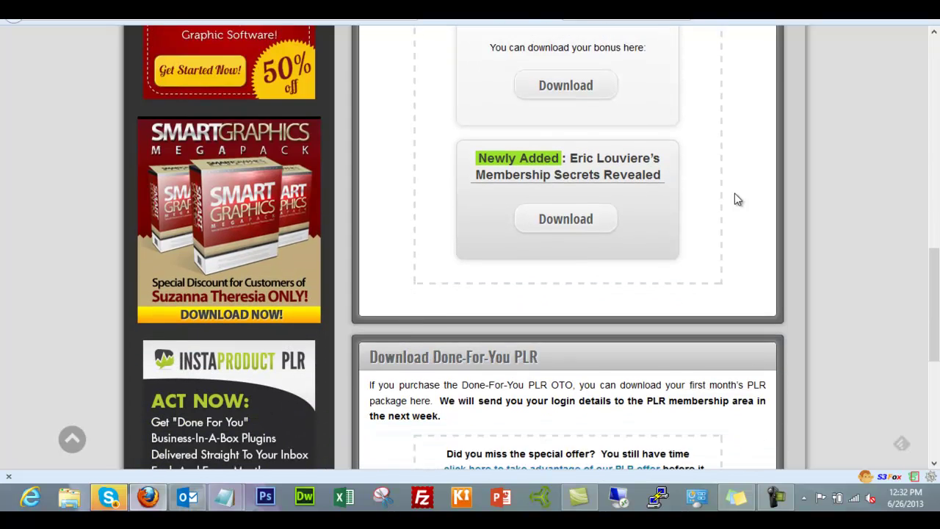
{"action": "scroll", "coordinate": [734, 194], "scroll_direction": "down", "scroll_amount": 4}
{"action": "scroll", "coordinate": [735, 193], "scroll_direction": "up", "scroll_amount": 3}
{"action": "scroll", "coordinate": [734, 193], "scroll_direction": "up", "scroll_amount": 4}
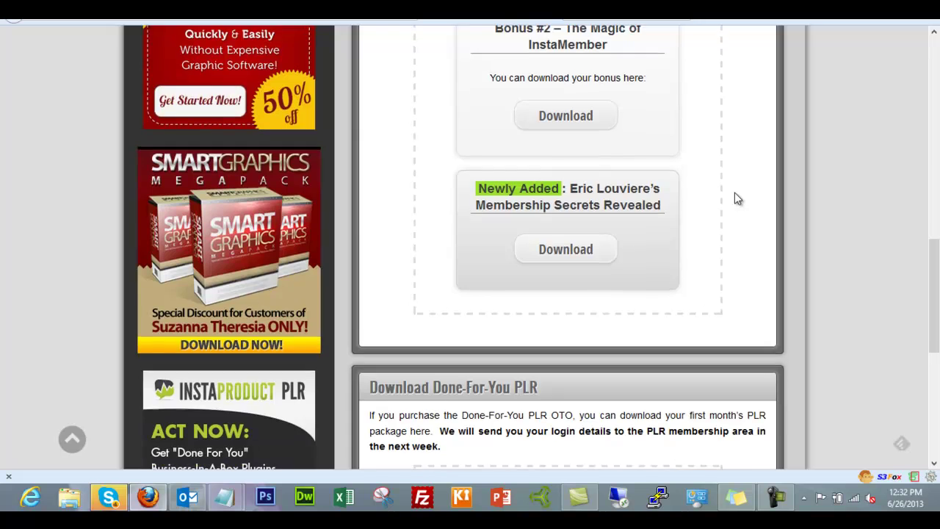
{"action": "scroll", "coordinate": [734, 192], "scroll_direction": "up", "scroll_amount": 4}
{"action": "scroll", "coordinate": [735, 193], "scroll_direction": "up", "scroll_amount": 1}
{"action": "scroll", "coordinate": [735, 192], "scroll_direction": "up", "scroll_amount": 2}
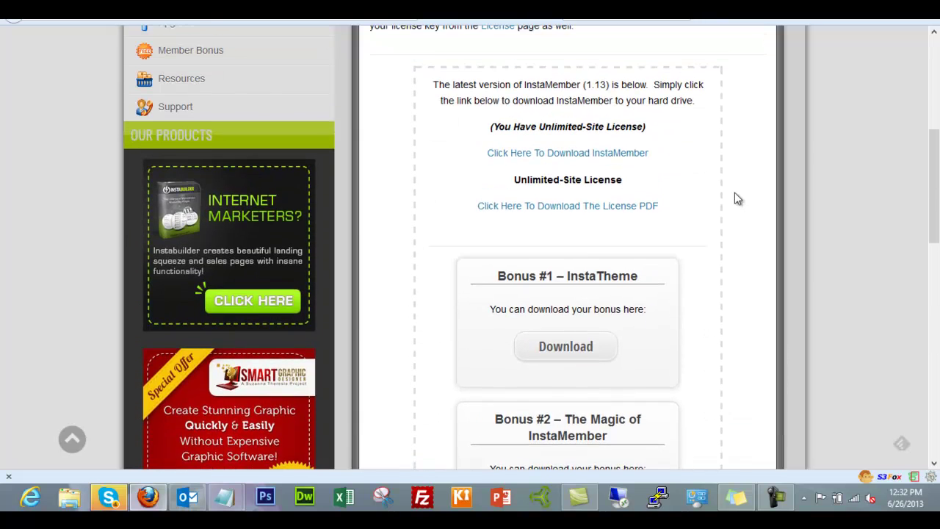
{"action": "scroll", "coordinate": [734, 193], "scroll_direction": "up", "scroll_amount": 2}
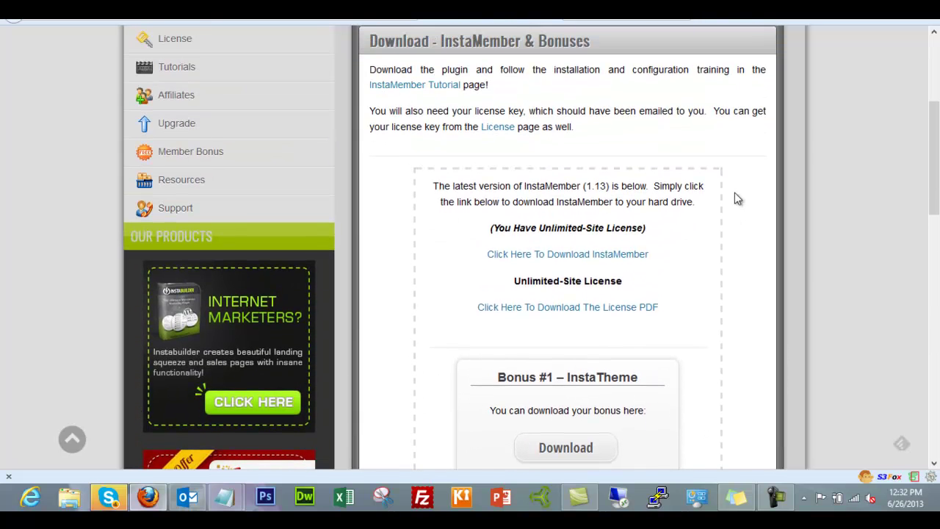
Download the InstaMember plugin zip into the Instamember folder.
{"action": "left_click", "coordinate": [616, 255]}
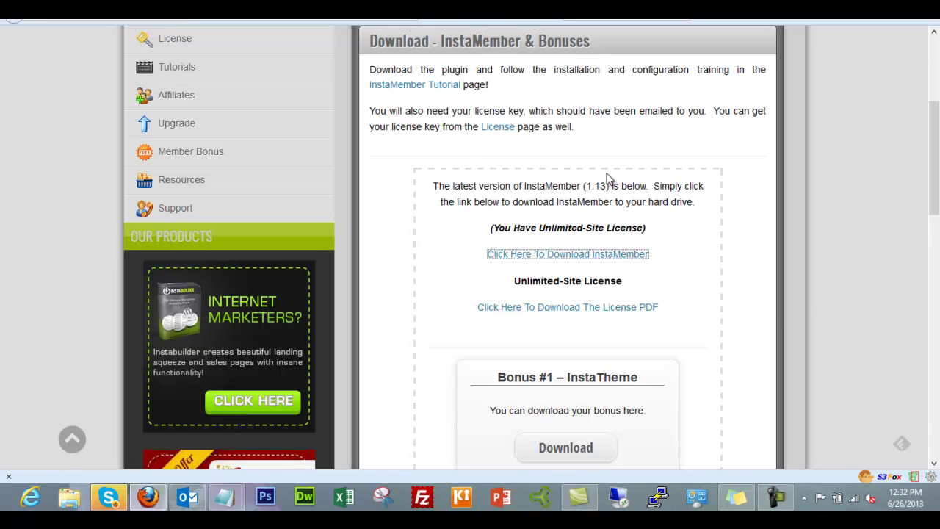
{"action": "left_click", "coordinate": [713, 278]}
{"action": "left_click", "coordinate": [140, 28]}
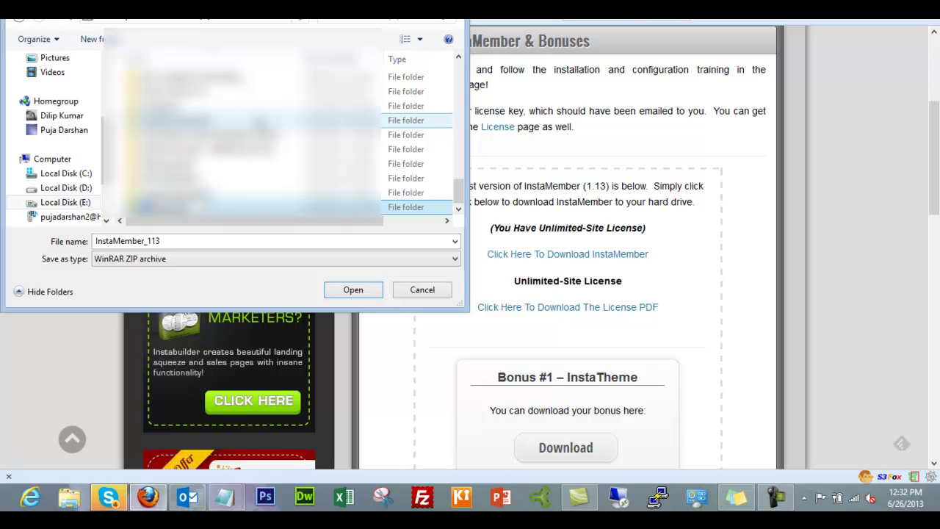
{"action": "left_click", "coordinate": [362, 291]}
{"action": "left_click", "coordinate": [361, 291]}
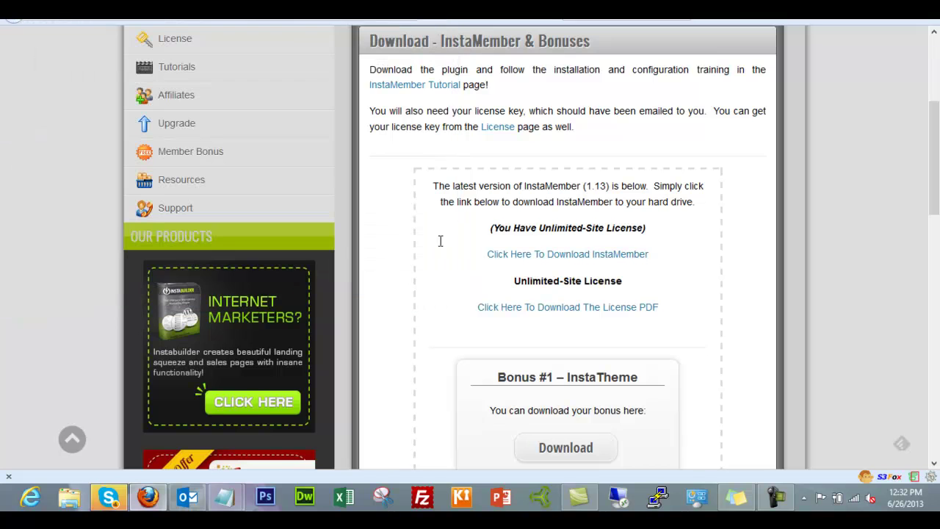
Save the Unlimited-Site license PDF and look over the license key page.
{"action": "left_click_drag", "start_coordinate": [763, 169], "coordinate": [619, 318]}
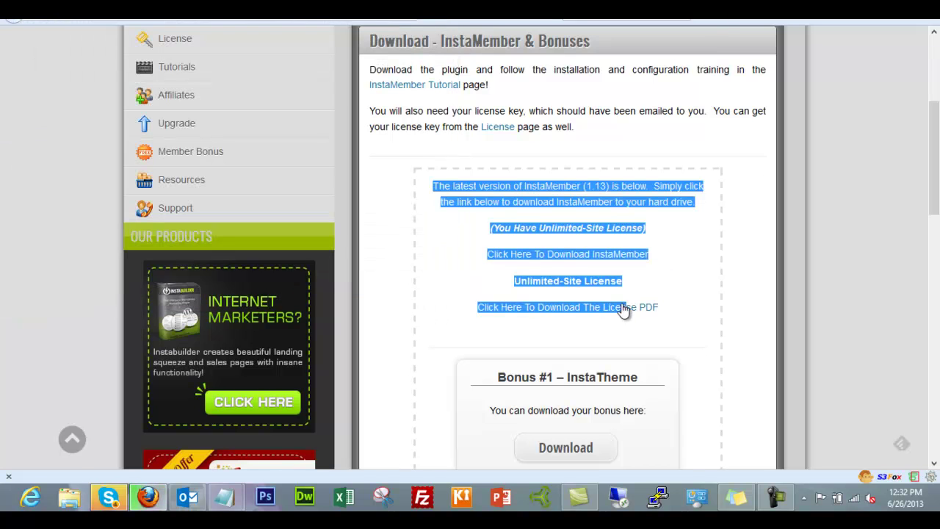
{"action": "left_click", "coordinate": [672, 280]}
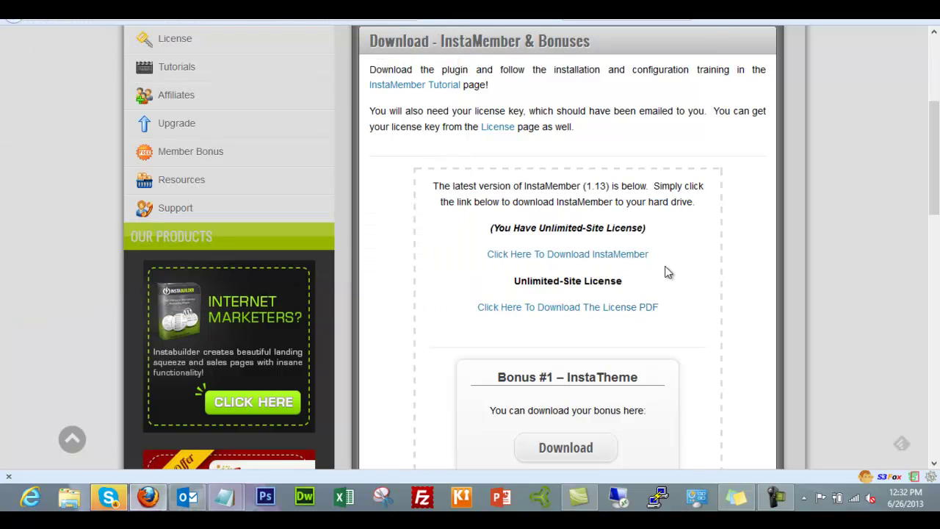
{"action": "right_click", "coordinate": [552, 312]}
{"action": "left_click", "coordinate": [626, 182]}
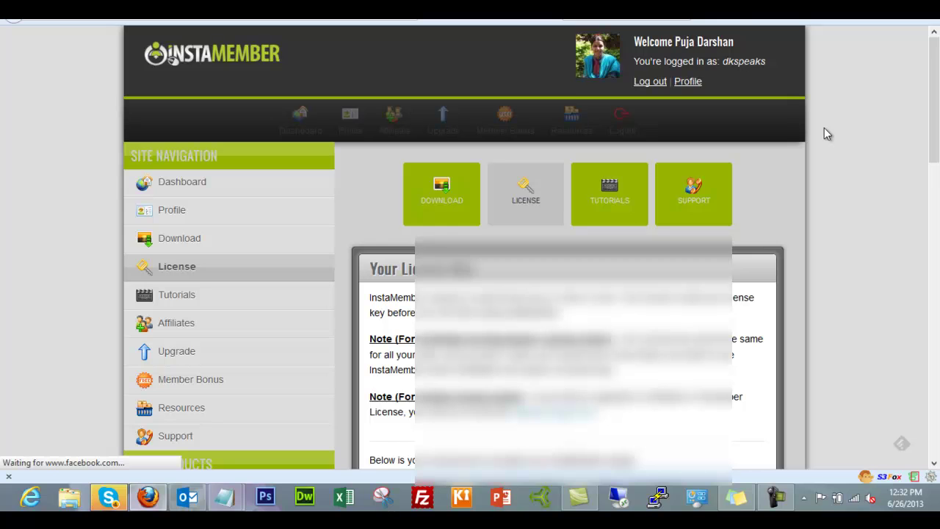
{"action": "scroll", "coordinate": [824, 133], "scroll_direction": "down", "scroll_amount": 2}
{"action": "scroll", "coordinate": [824, 134], "scroll_direction": "down", "scroll_amount": 4}
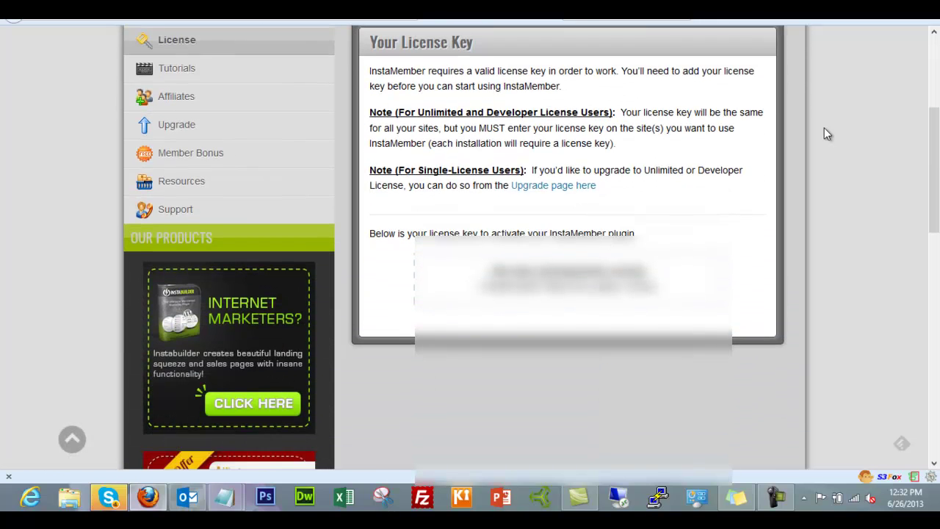
{"action": "scroll", "coordinate": [824, 134], "scroll_direction": "up", "scroll_amount": 2}
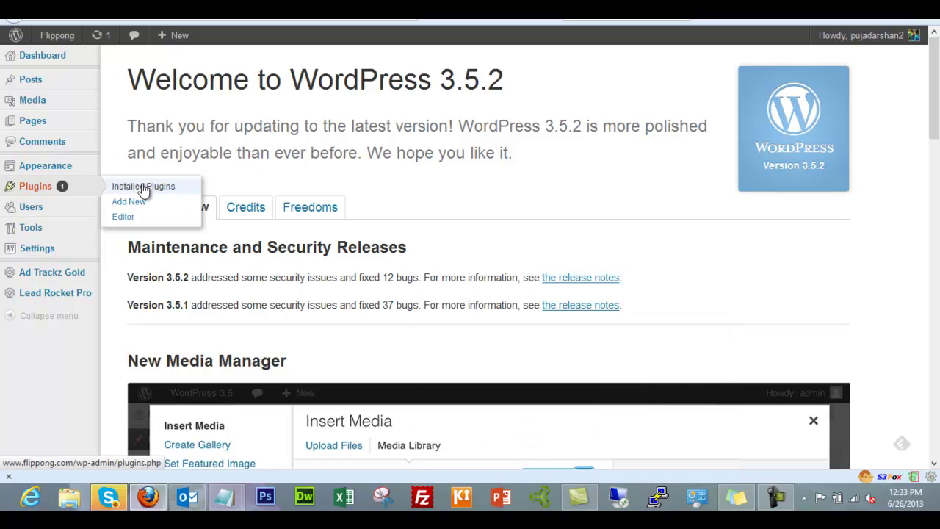
Upload InstaMember_113.zip as a new plugin, install it and activate it.
{"action": "left_click", "coordinate": [136, 203]}
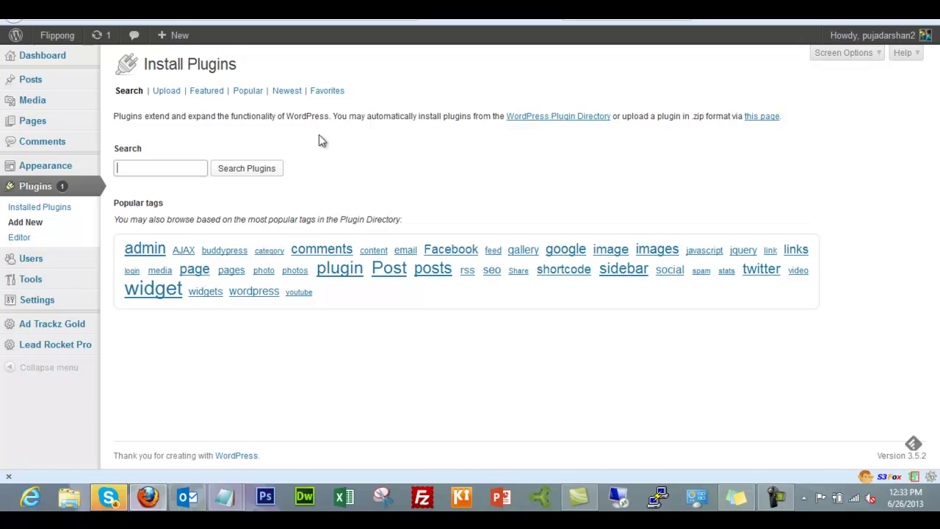
{"action": "left_click", "coordinate": [166, 91]}
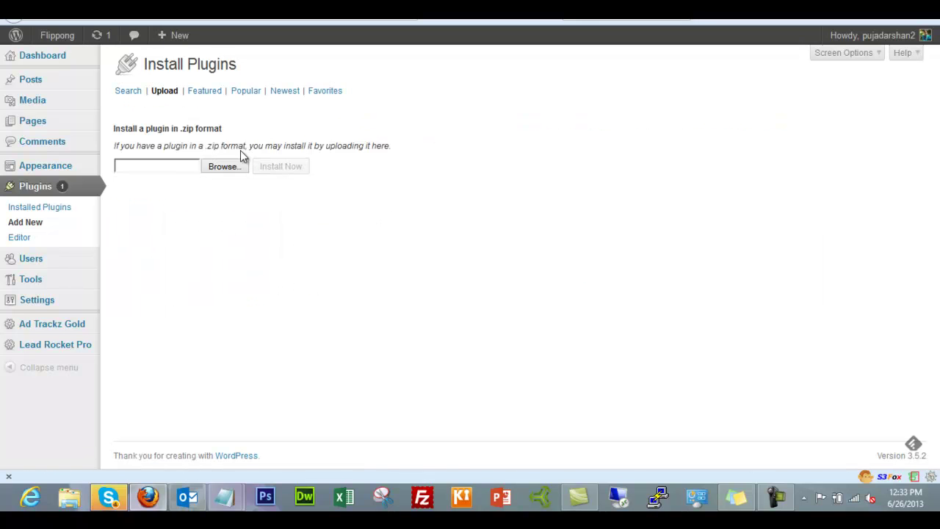
{"action": "left_click", "coordinate": [228, 172]}
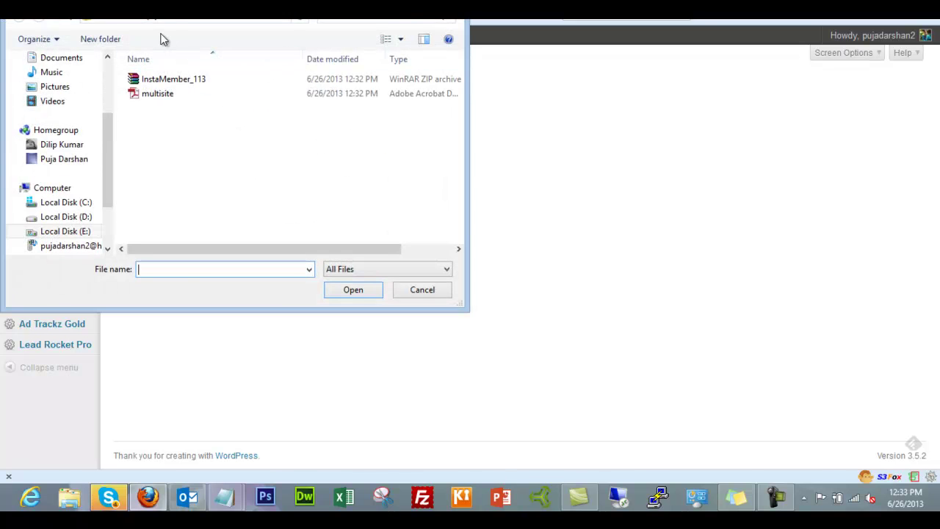
{"action": "double_click", "coordinate": [190, 80]}
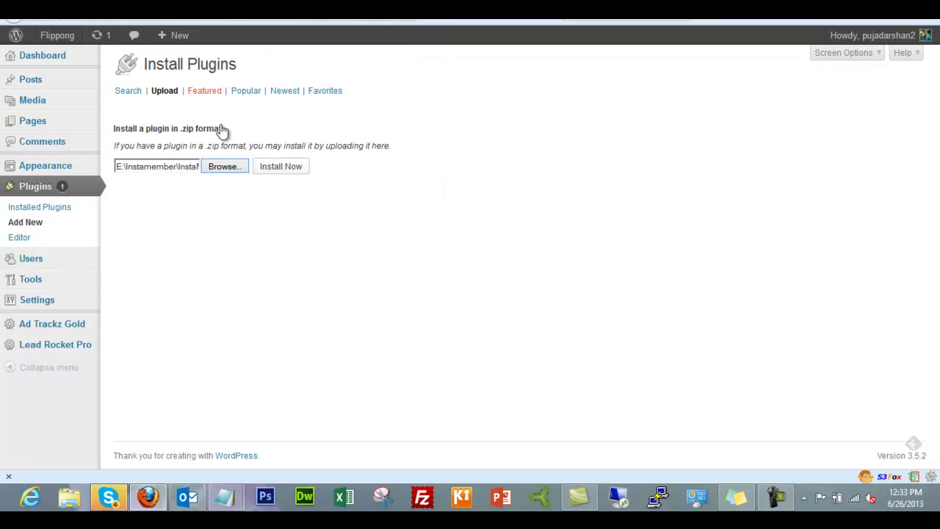
{"action": "left_click", "coordinate": [288, 174]}
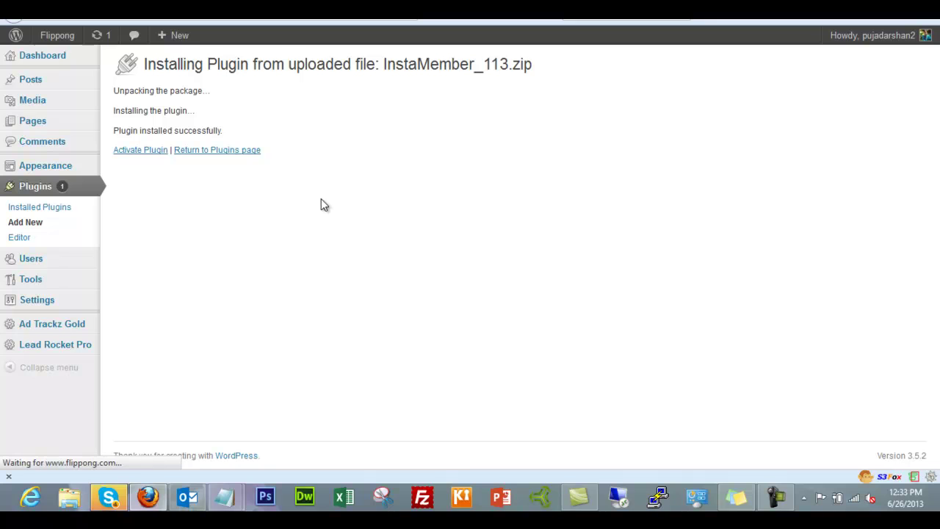
{"action": "left_click", "coordinate": [146, 151]}
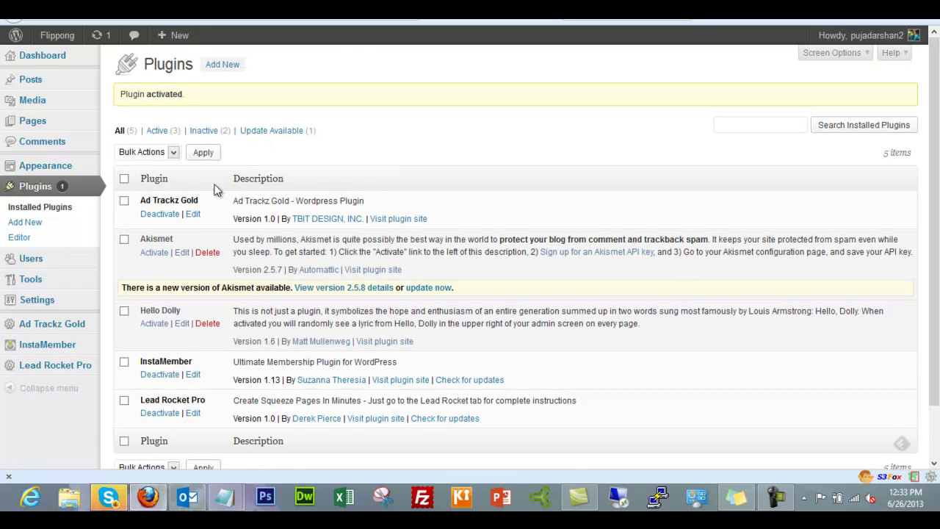
{"action": "left_click", "coordinate": [41, 351]}
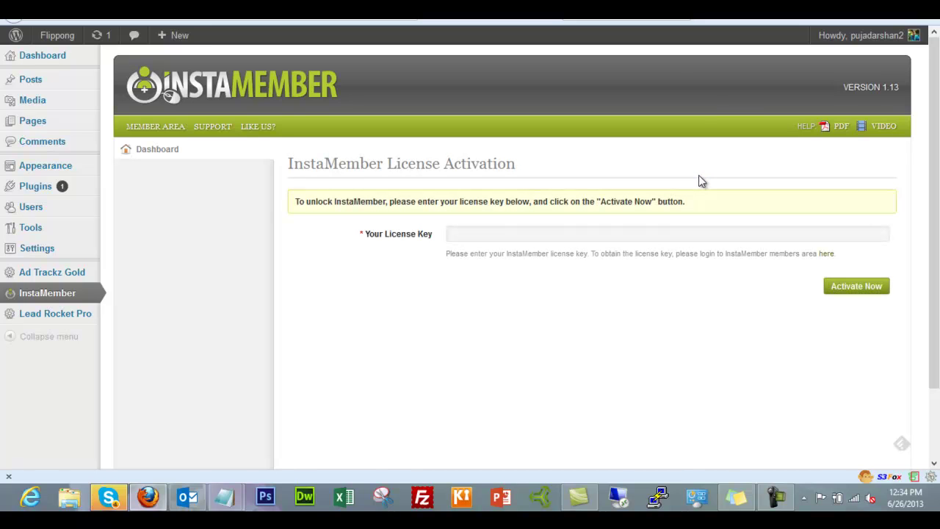
Paste the license key into InstaMember's License Activation page and activate it.
{"action": "left_click", "coordinate": [541, 235]}
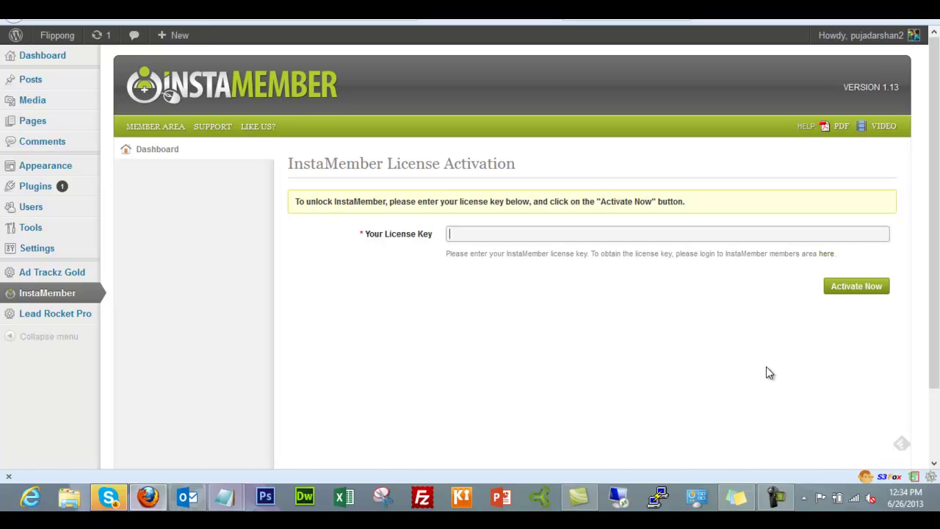
{"action": "left_click", "coordinate": [777, 499]}
{"action": "left_click", "coordinate": [873, 437]}
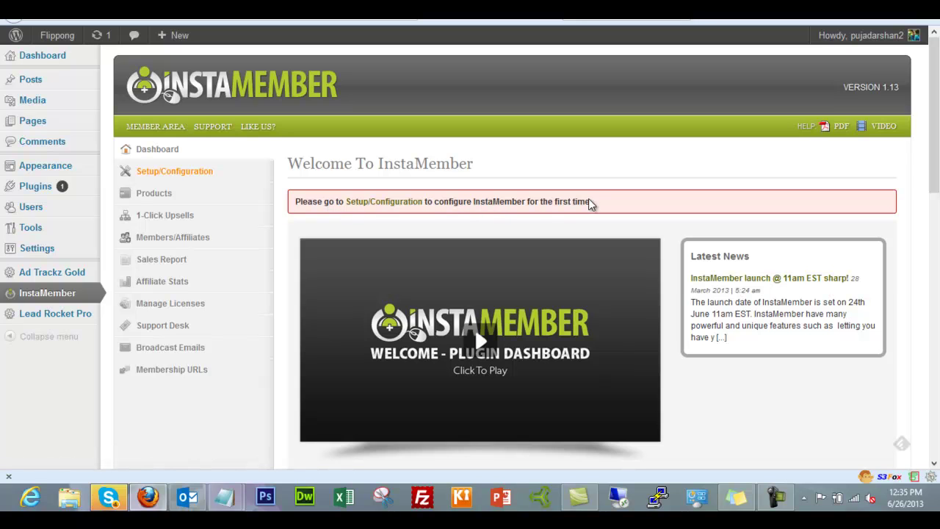
Open InstaMember Setup/Configuration and keep USD as the membership currency.
{"action": "left_click", "coordinate": [147, 176]}
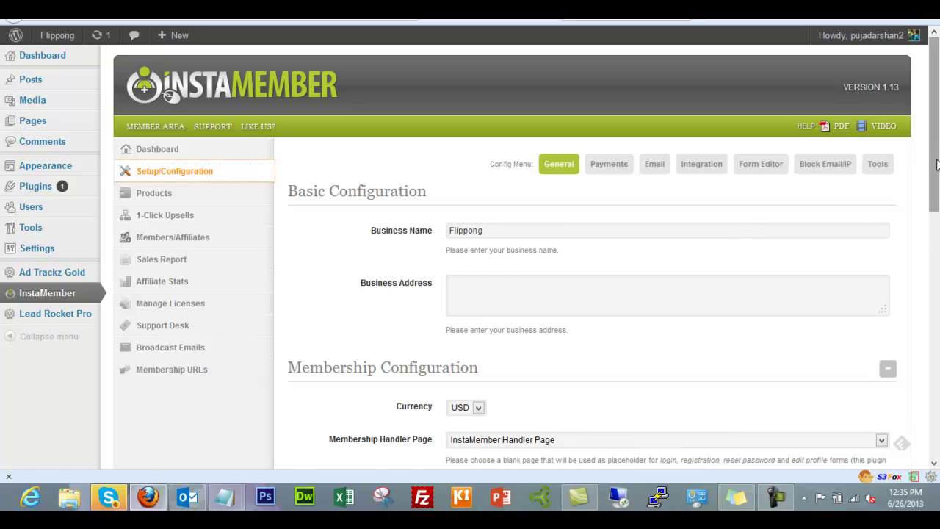
{"action": "left_click_drag", "start_coordinate": [934, 166], "coordinate": [934, 181]}
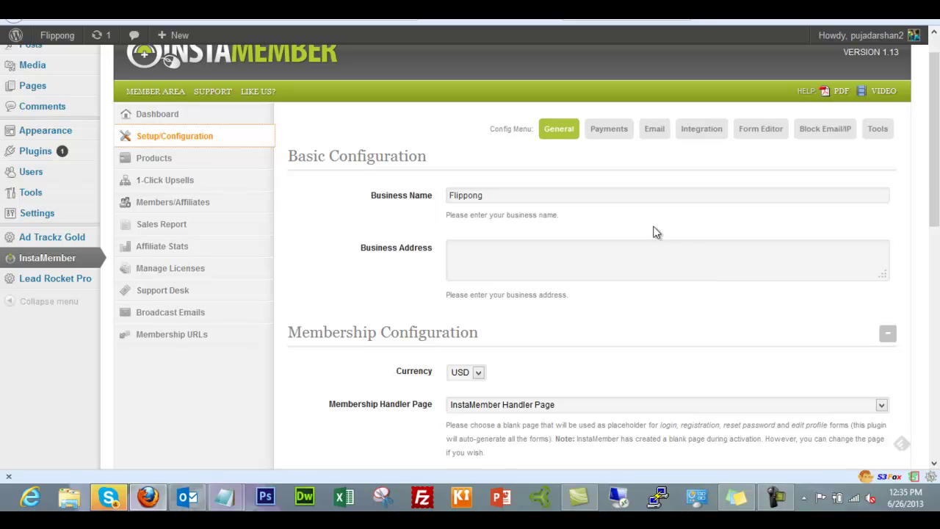
{"action": "scroll", "coordinate": [592, 184], "scroll_direction": "down", "scroll_amount": 2}
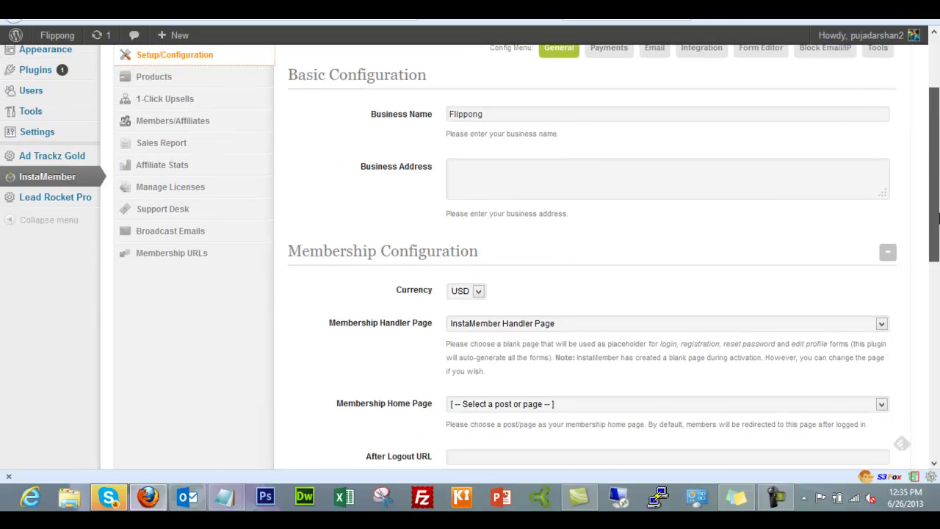
{"action": "scroll", "coordinate": [591, 184], "scroll_direction": "down", "scroll_amount": 4}
{"action": "left_click", "coordinate": [483, 124]}
{"action": "left_click", "coordinate": [547, 130]}
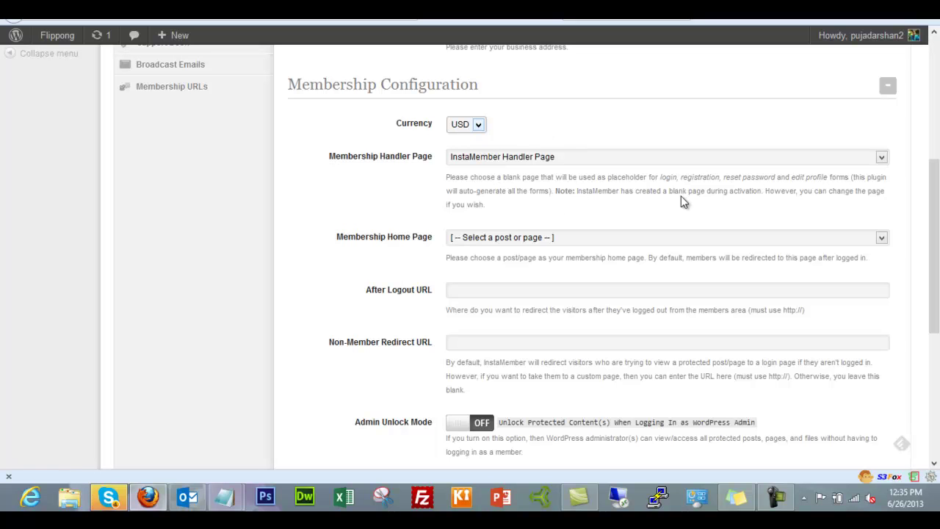
Turn on admin unlock mode and syncing members with WordPress users.
{"action": "scroll", "coordinate": [681, 197], "scroll_direction": "down", "scroll_amount": 3}
{"action": "scroll", "coordinate": [681, 197], "scroll_direction": "down", "scroll_amount": 4}
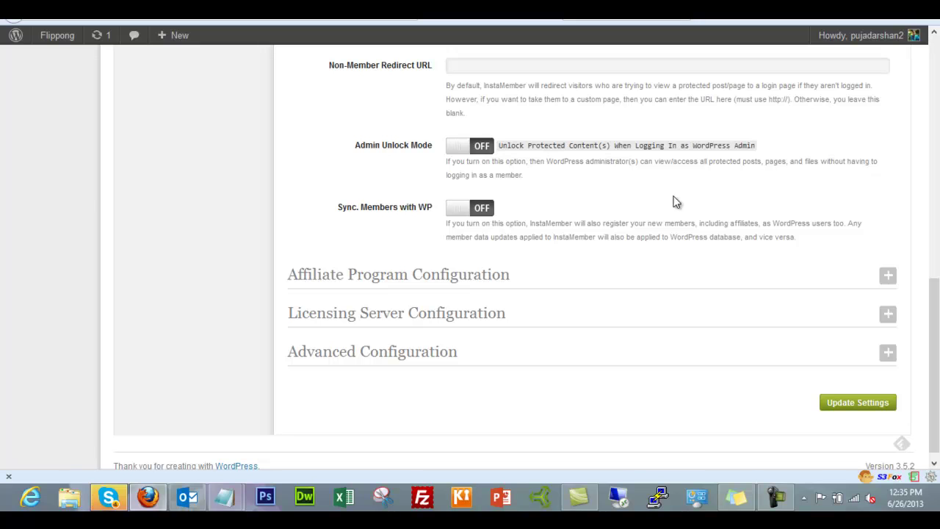
{"action": "left_click", "coordinate": [477, 148]}
{"action": "left_click", "coordinate": [481, 213]}
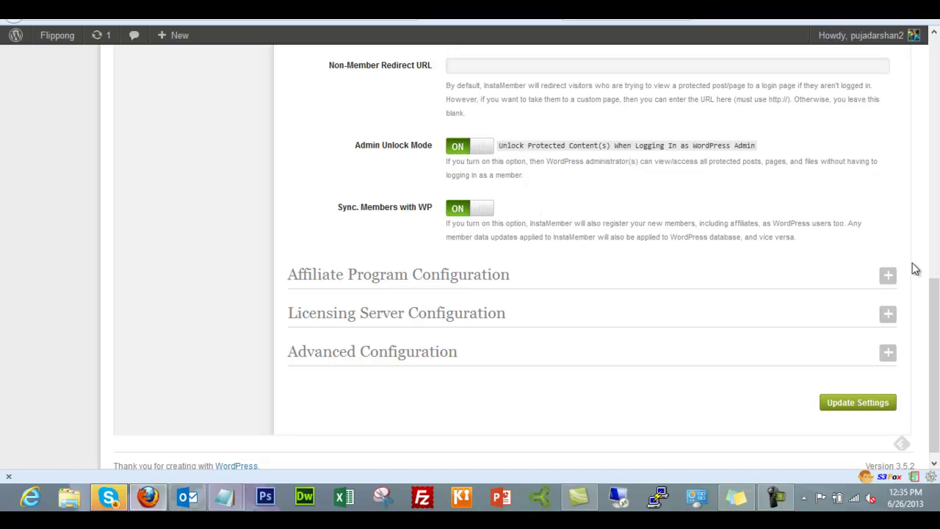
Expand and scroll through the affiliate program settings.
{"action": "left_click", "coordinate": [888, 276]}
{"action": "scroll", "coordinate": [776, 220], "scroll_direction": "down", "scroll_amount": 2}
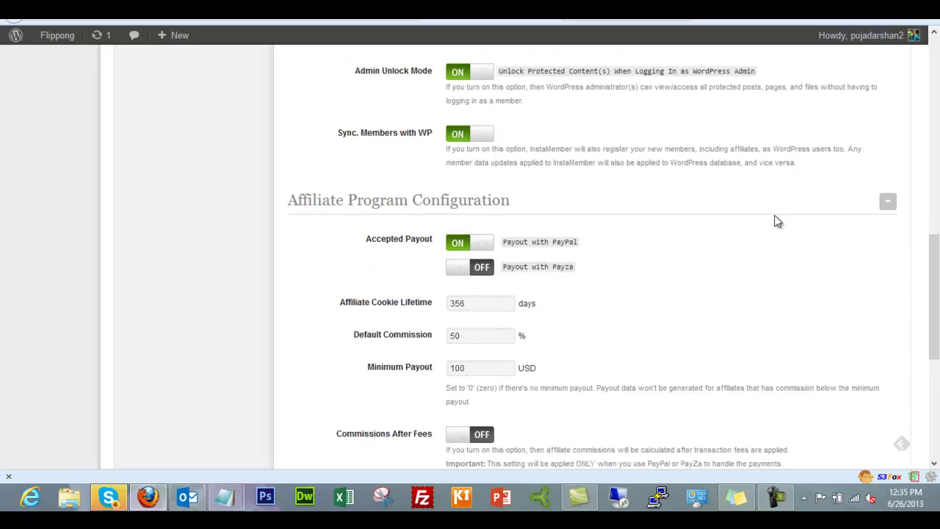
{"action": "scroll", "coordinate": [776, 220], "scroll_direction": "down", "scroll_amount": 2}
{"action": "scroll", "coordinate": [776, 220], "scroll_direction": "down", "scroll_amount": 2}
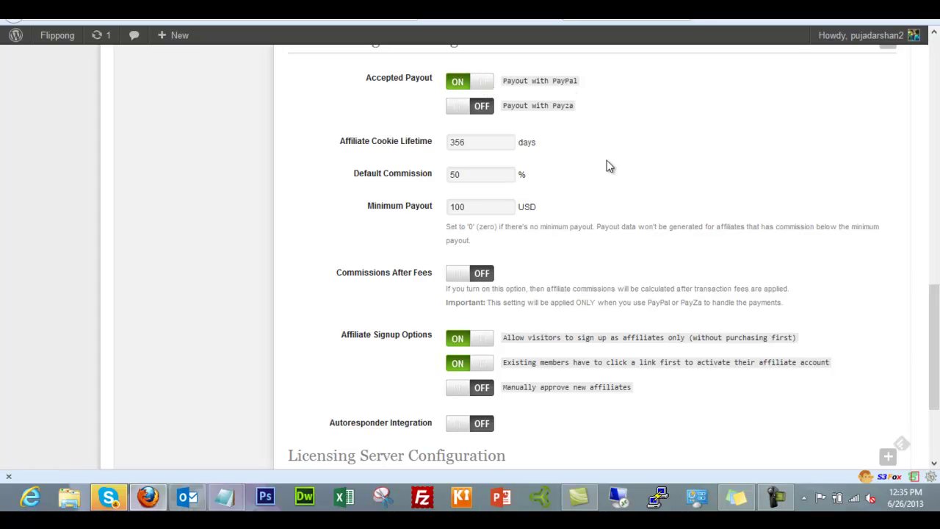
{"action": "scroll", "coordinate": [593, 185], "scroll_direction": "down", "scroll_amount": 2}
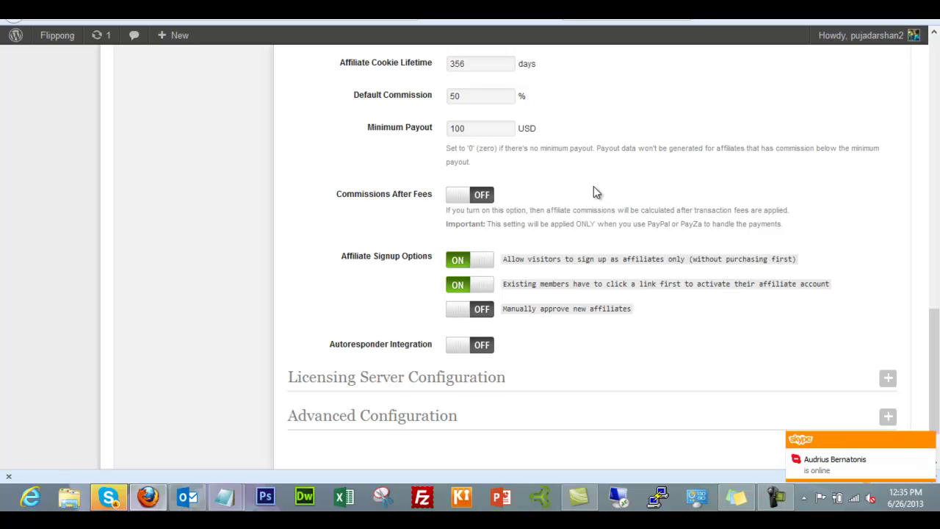
{"action": "scroll", "coordinate": [595, 191], "scroll_direction": "down", "scroll_amount": 2}
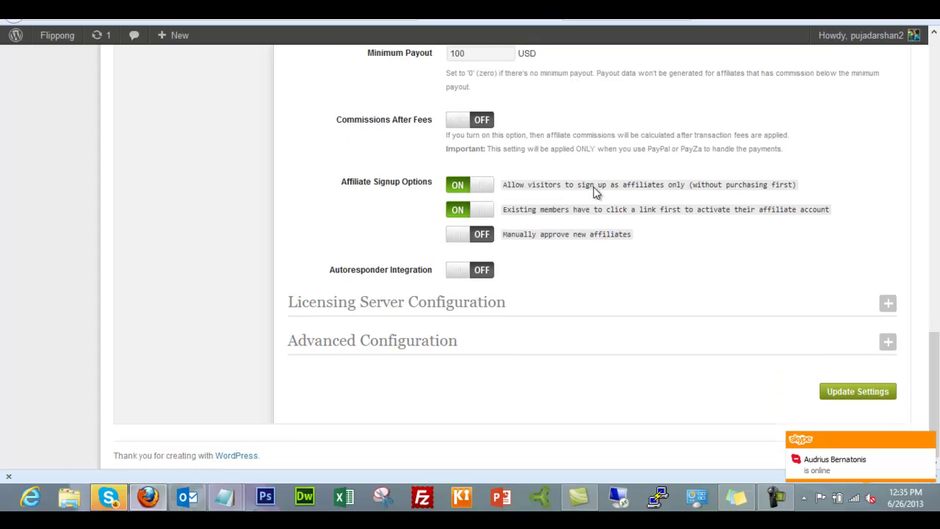
Check the licensing server secret and URL, then view the advanced security options.
{"action": "left_click", "coordinate": [888, 305]}
{"action": "scroll", "coordinate": [783, 262], "scroll_direction": "down", "scroll_amount": 3}
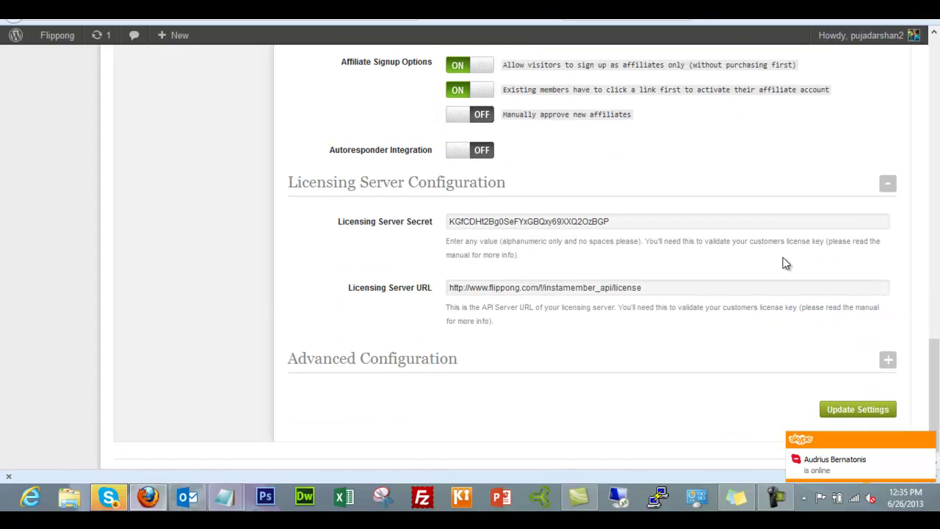
{"action": "left_click", "coordinate": [888, 185]}
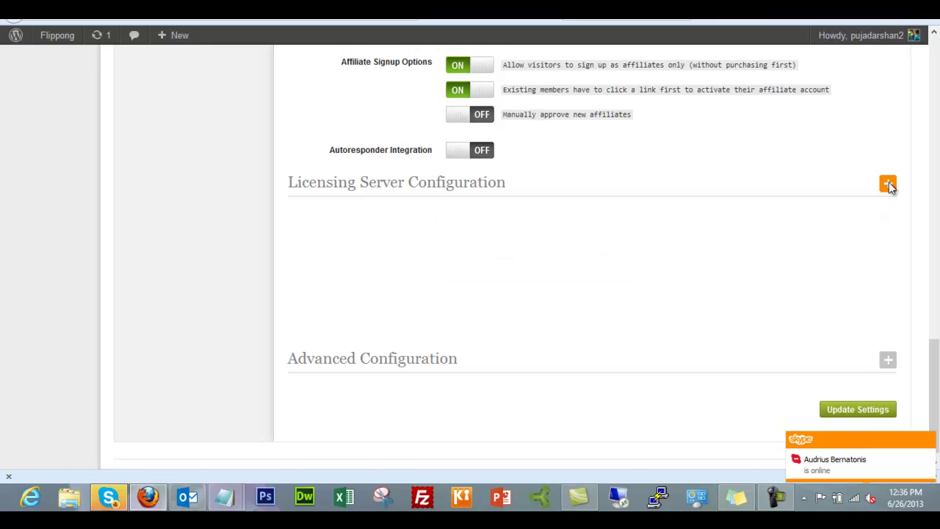
{"action": "left_click", "coordinate": [888, 343]}
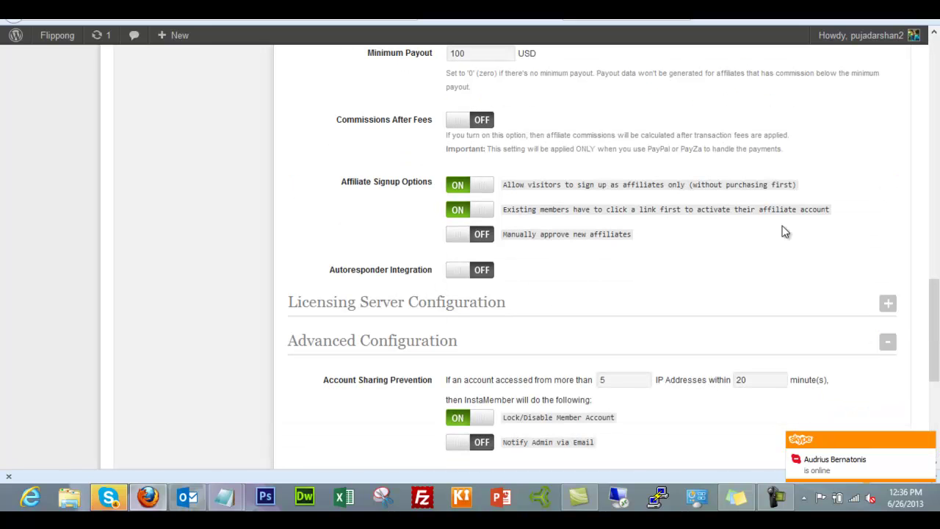
{"action": "scroll", "coordinate": [783, 232], "scroll_direction": "down", "scroll_amount": 5}
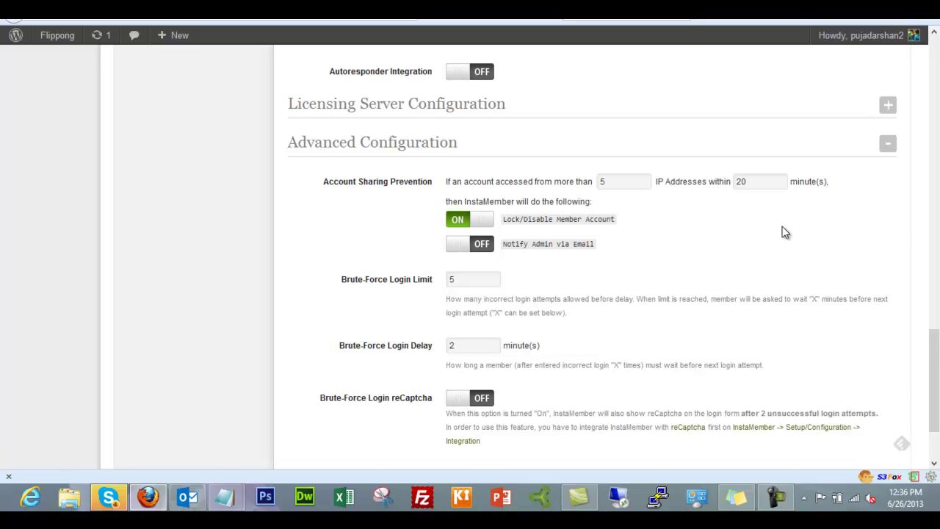
{"action": "scroll", "coordinate": [783, 232], "scroll_direction": "down", "scroll_amount": 3}
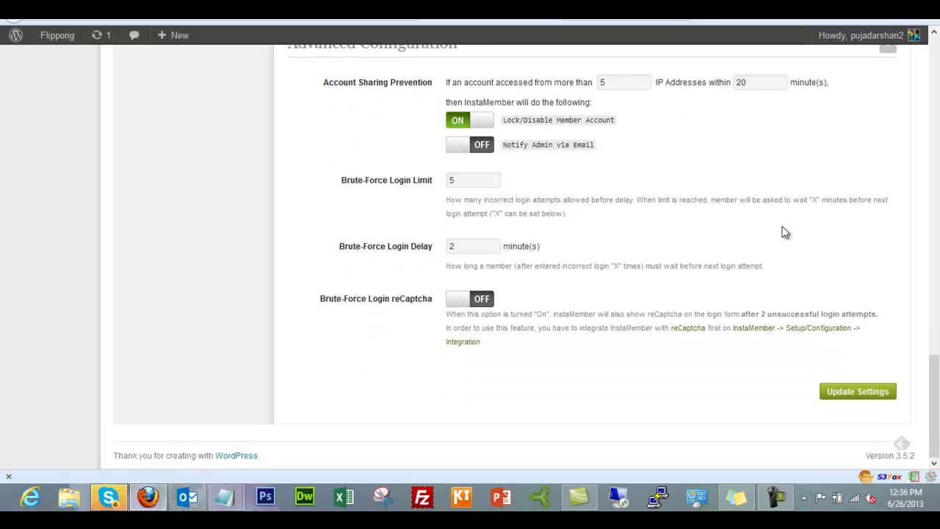
{"action": "scroll", "coordinate": [783, 232], "scroll_direction": "up", "scroll_amount": 5}
{"action": "scroll", "coordinate": [783, 232], "scroll_direction": "up", "scroll_amount": 3}
{"action": "scroll", "coordinate": [783, 229], "scroll_direction": "up", "scroll_amount": 5}
{"action": "scroll", "coordinate": [783, 220], "scroll_direction": "up", "scroll_amount": 5}
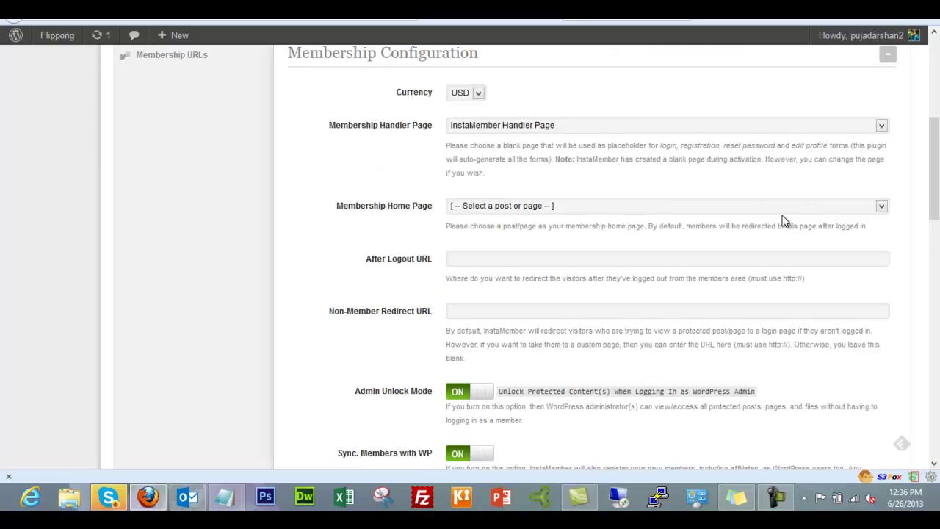
{"action": "scroll", "coordinate": [783, 220], "scroll_direction": "up", "scroll_amount": 3}
{"action": "scroll", "coordinate": [478, 207], "scroll_direction": "up", "scroll_amount": 3}
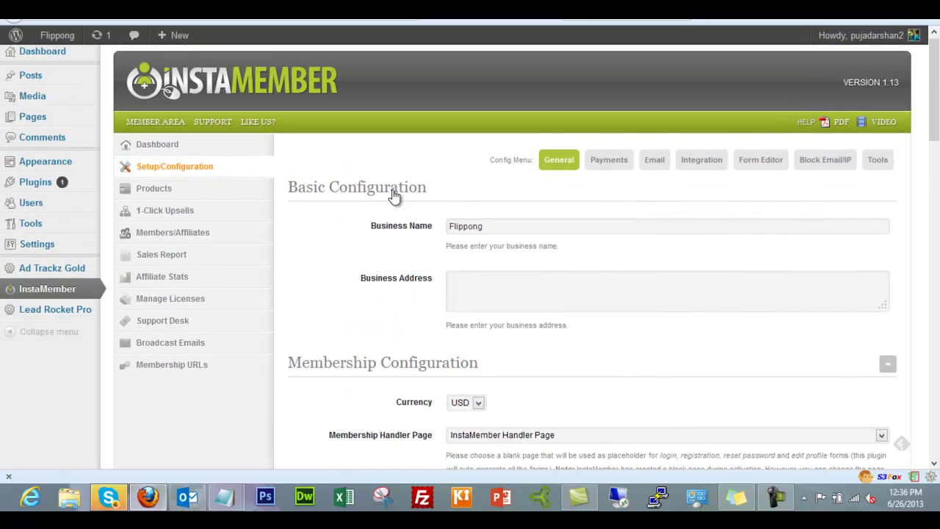
Visit the Products, 1-Click Upsells, Members/Affiliates, Sales Report and Affiliate Stats pages.
{"action": "left_click", "coordinate": [157, 194]}
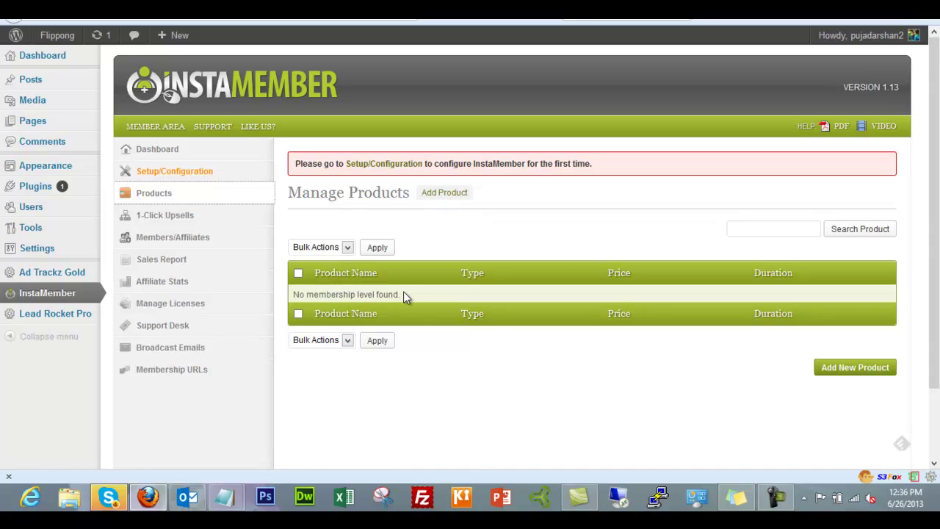
{"action": "left_click", "coordinate": [184, 220]}
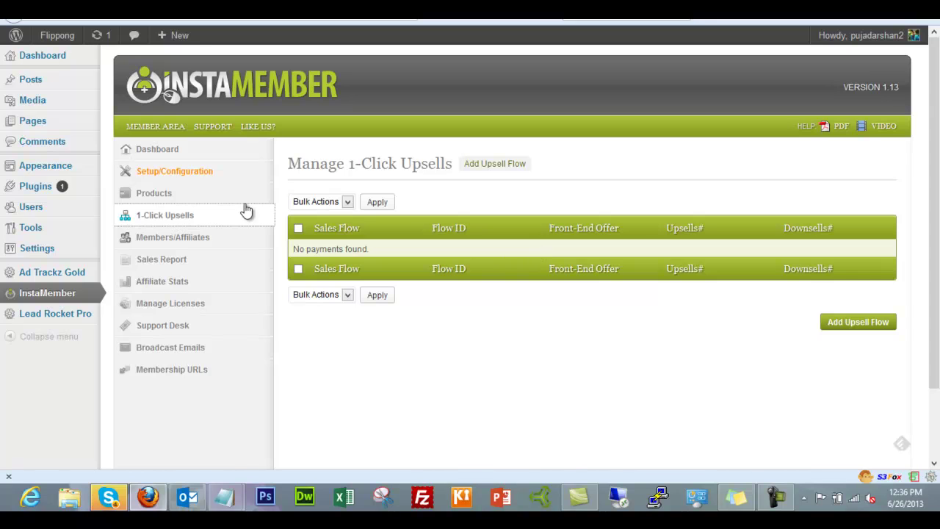
{"action": "left_click", "coordinate": [184, 238]}
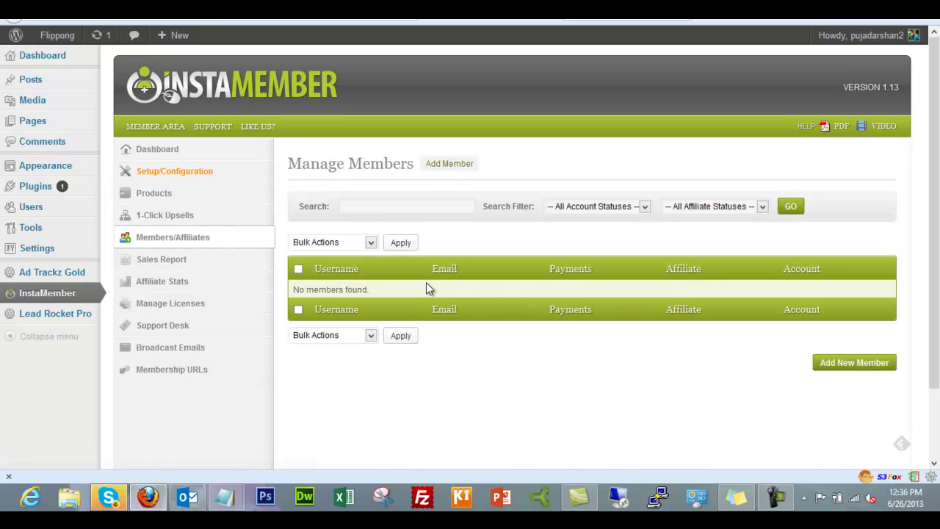
{"action": "left_click", "coordinate": [152, 263]}
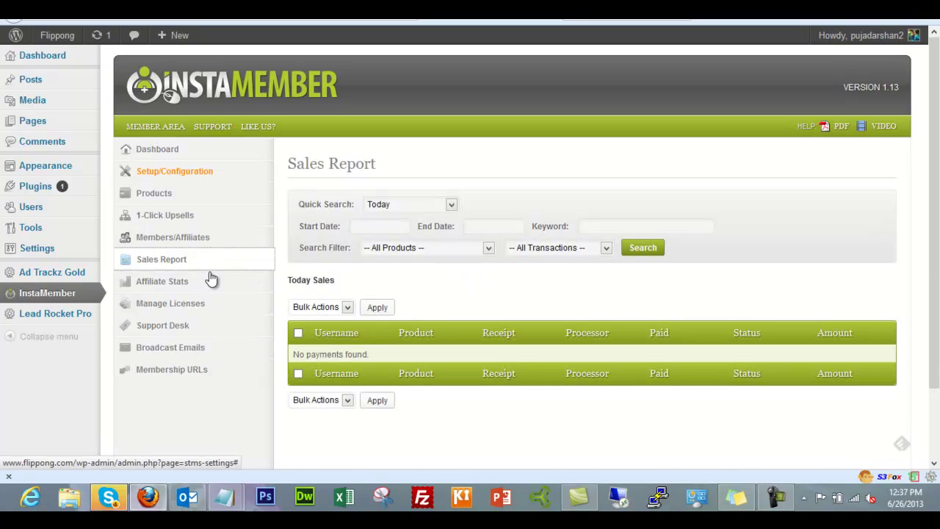
{"action": "left_click", "coordinate": [178, 286]}
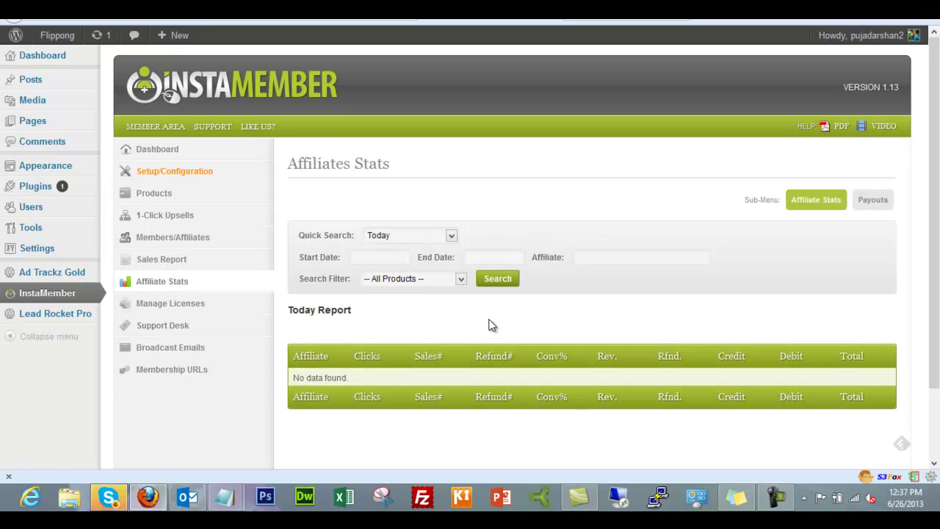
Open Support Desk settings and scroll through the department and attachment options.
{"action": "left_click", "coordinate": [154, 329]}
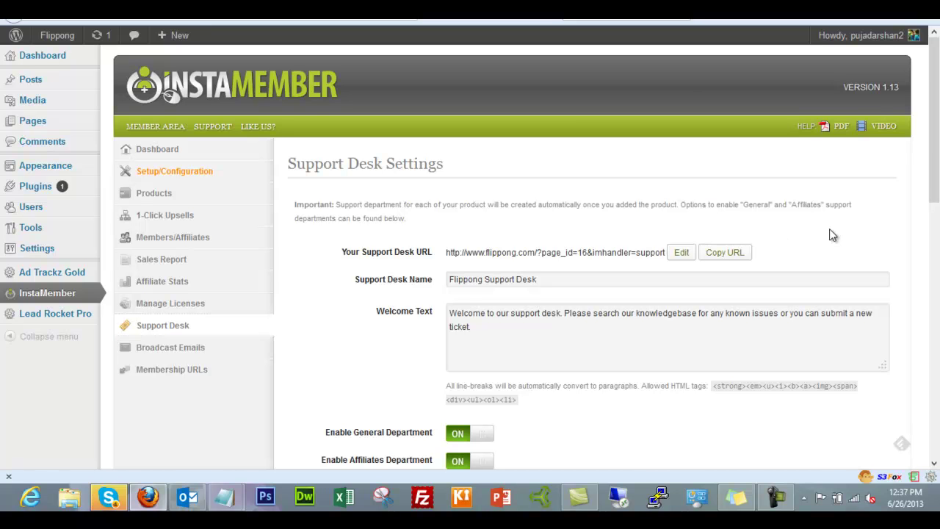
{"action": "scroll", "coordinate": [830, 229], "scroll_direction": "down", "scroll_amount": 2}
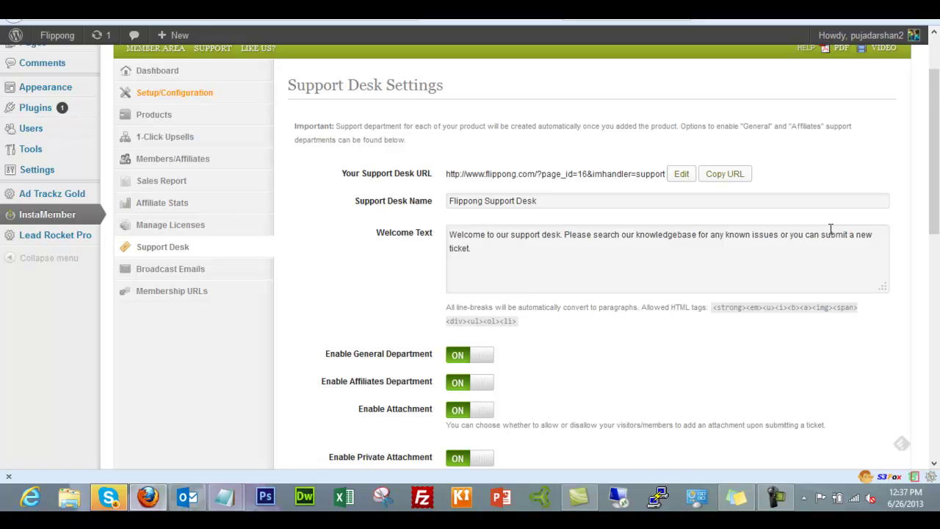
{"action": "scroll", "coordinate": [830, 229], "scroll_direction": "down", "scroll_amount": 2}
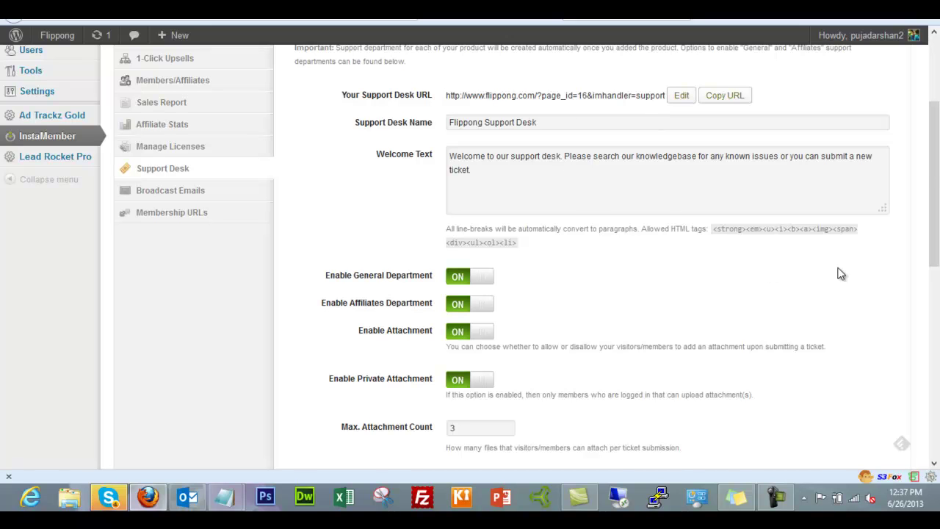
{"action": "scroll", "coordinate": [841, 274], "scroll_direction": "down", "scroll_amount": 2}
{"action": "scroll", "coordinate": [841, 274], "scroll_direction": "down", "scroll_amount": 3}
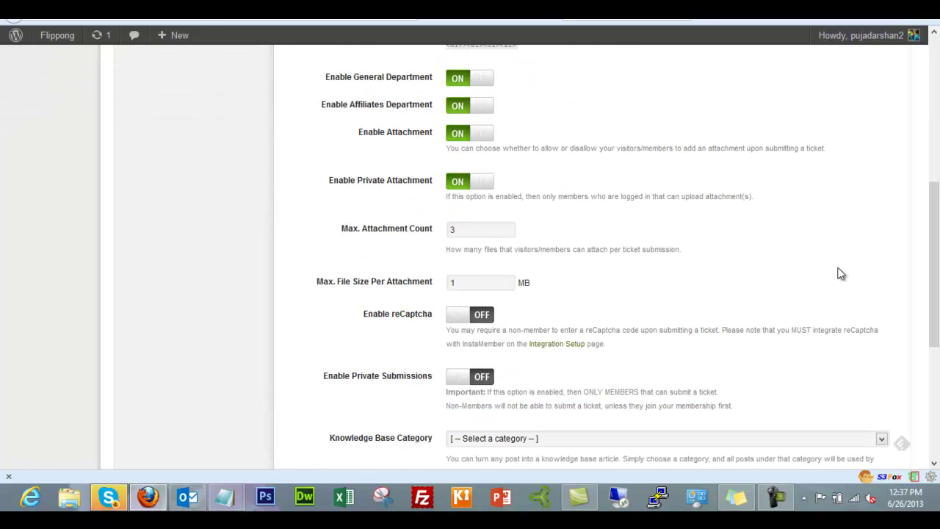
{"action": "scroll", "coordinate": [841, 274], "scroll_direction": "up", "scroll_amount": 4}
{"action": "scroll", "coordinate": [838, 272], "scroll_direction": "up", "scroll_amount": 5}
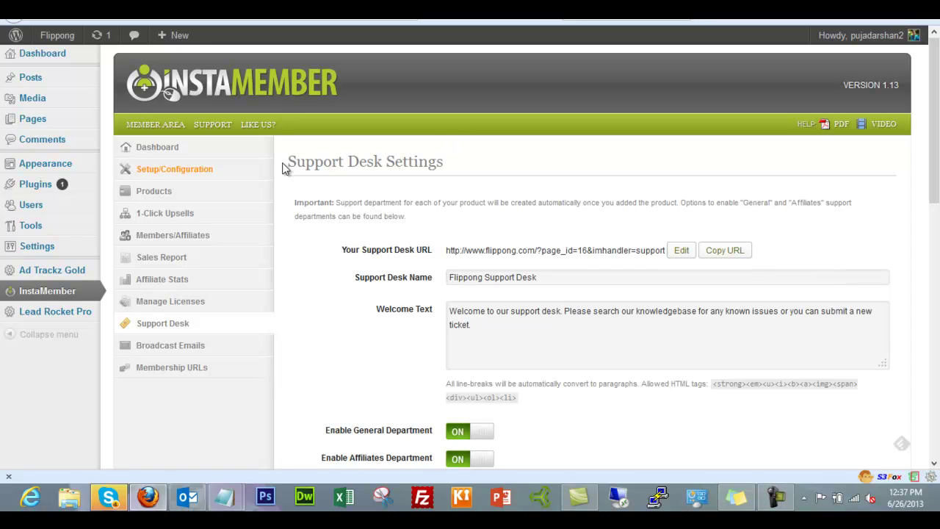
Review the Send Broadcast email form, then list the login, logout and profile Membership URLs.
{"action": "left_click", "coordinate": [190, 351]}
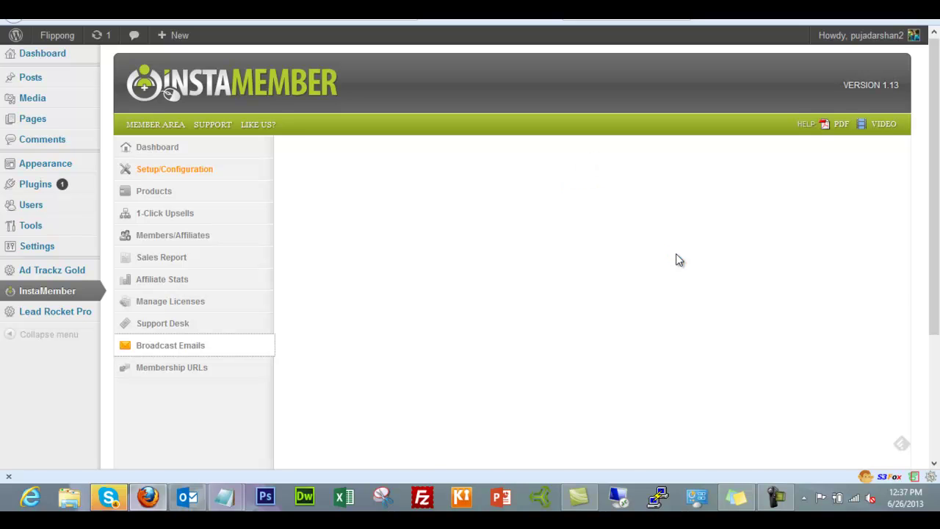
{"action": "scroll", "coordinate": [675, 255], "scroll_direction": "down", "scroll_amount": 5}
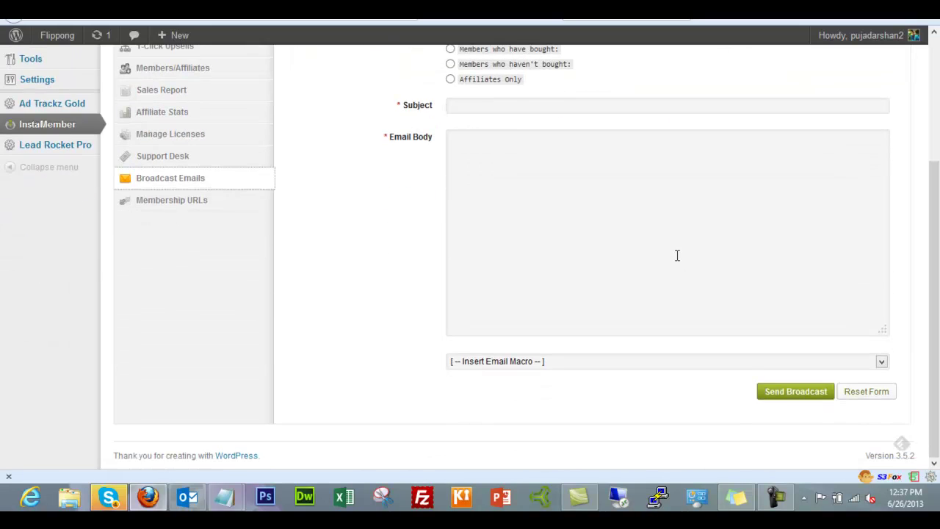
{"action": "scroll", "coordinate": [676, 255], "scroll_direction": "up", "scroll_amount": 5}
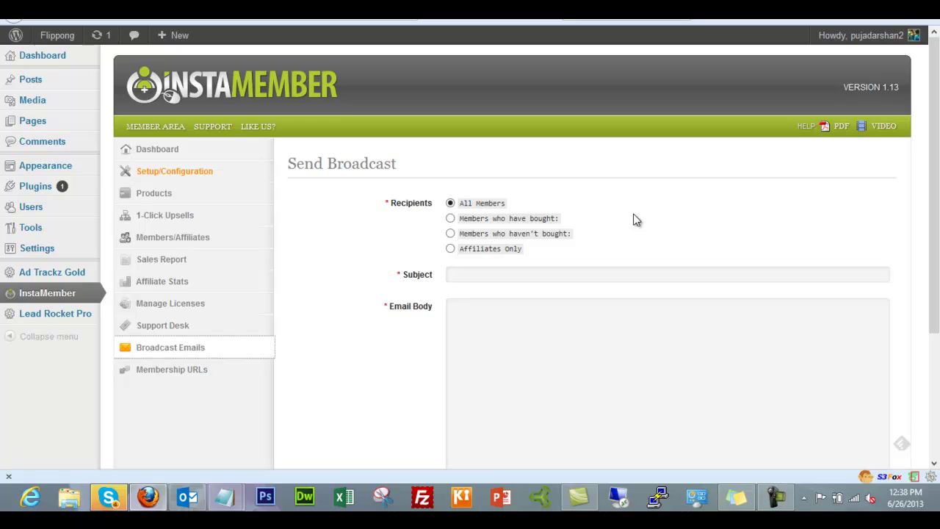
{"action": "left_click", "coordinate": [366, 280]}
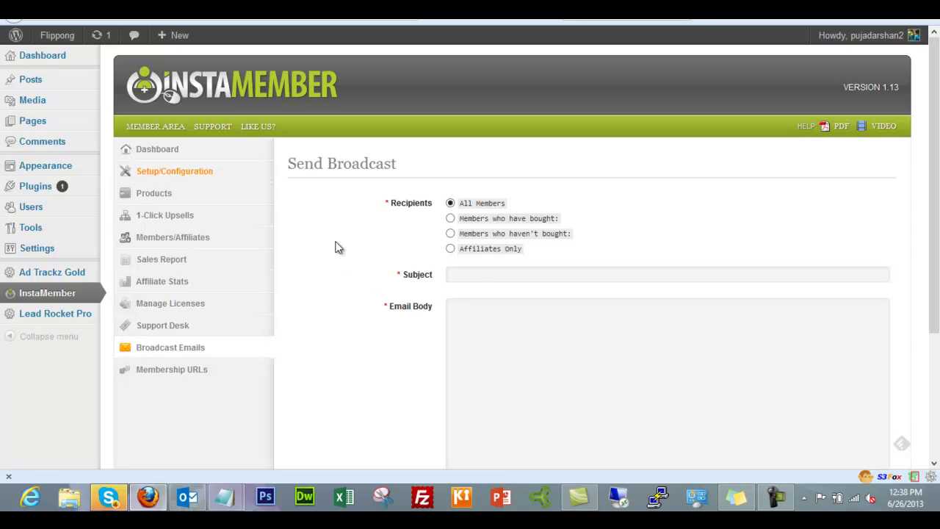
{"action": "left_click", "coordinate": [195, 373]}
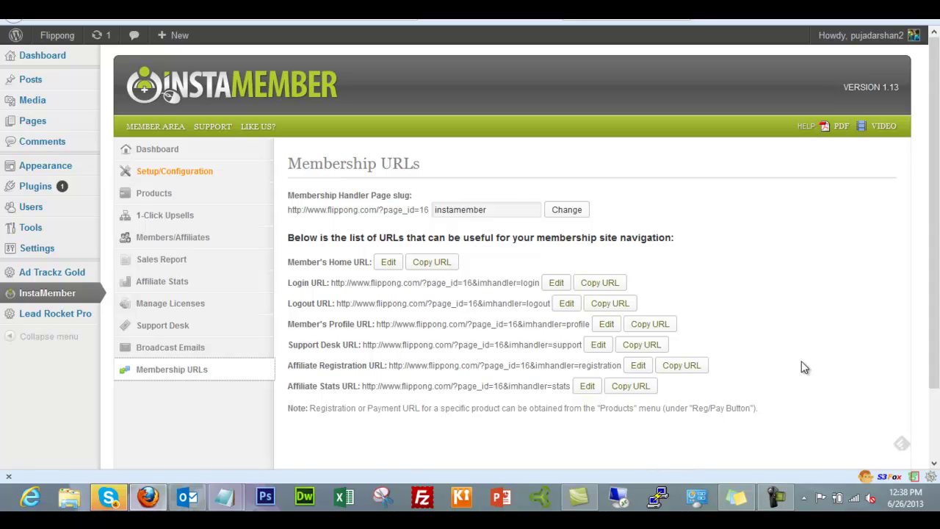
Return to InstaMember's Setup/Configuration page showing the General config settings.
{"action": "left_click", "coordinate": [198, 177]}
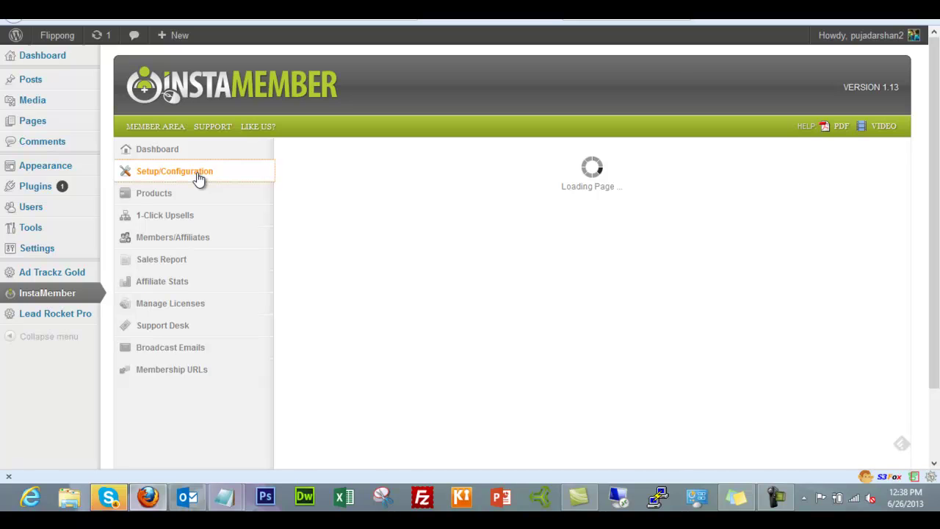